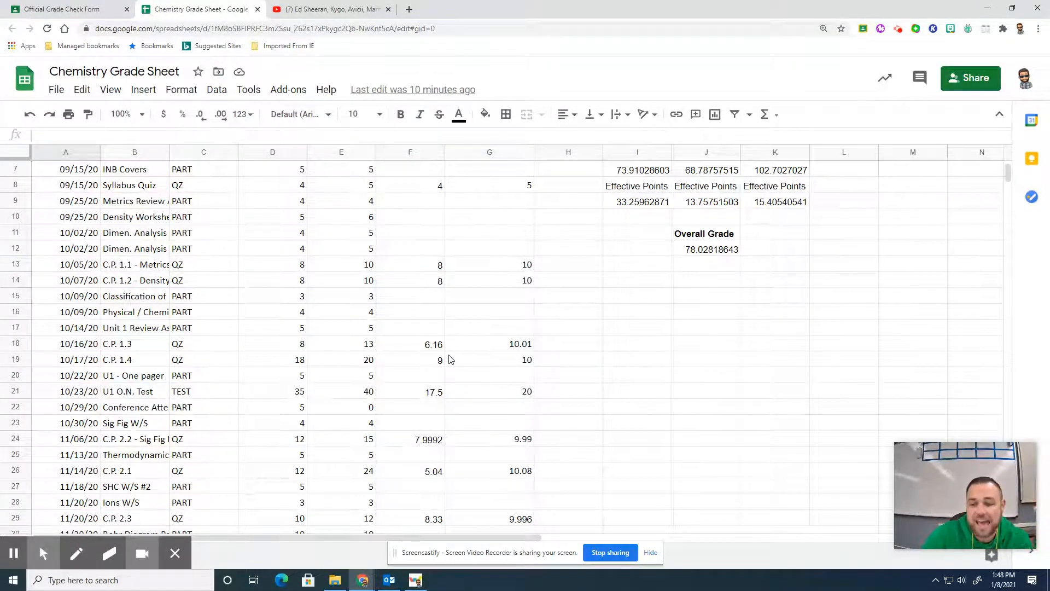
Enter the date 12/17/20 in cell A35, below the last assignment.
scroll(449, 359, down, 4)
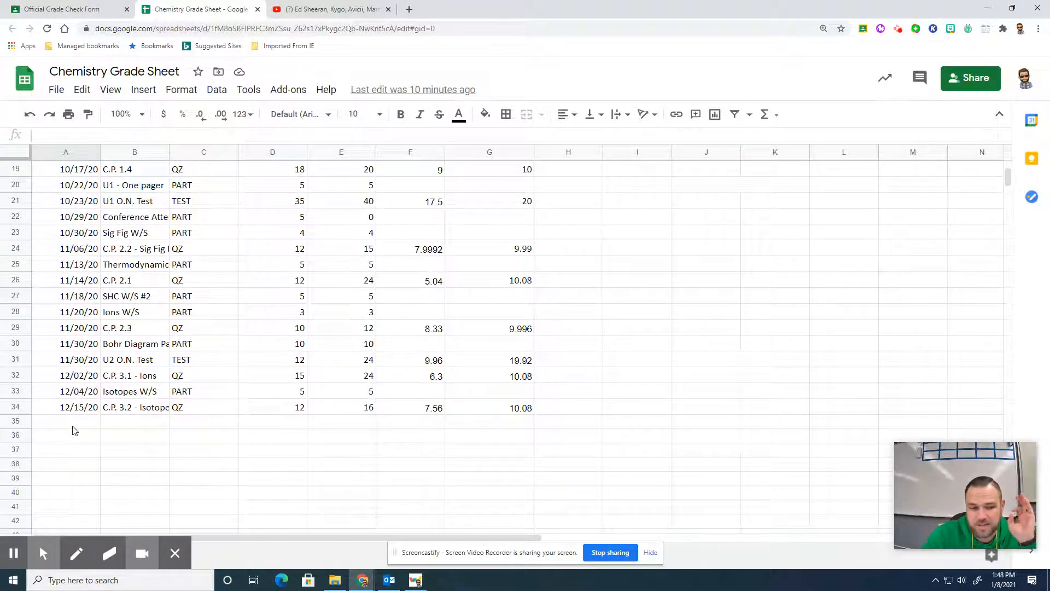
click(72, 424)
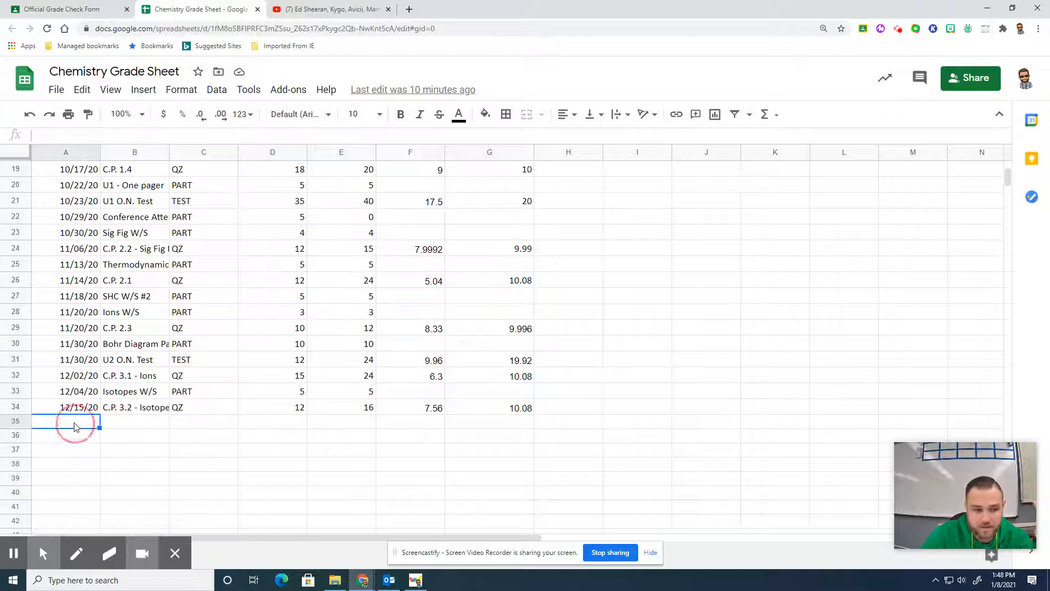
text(12/)
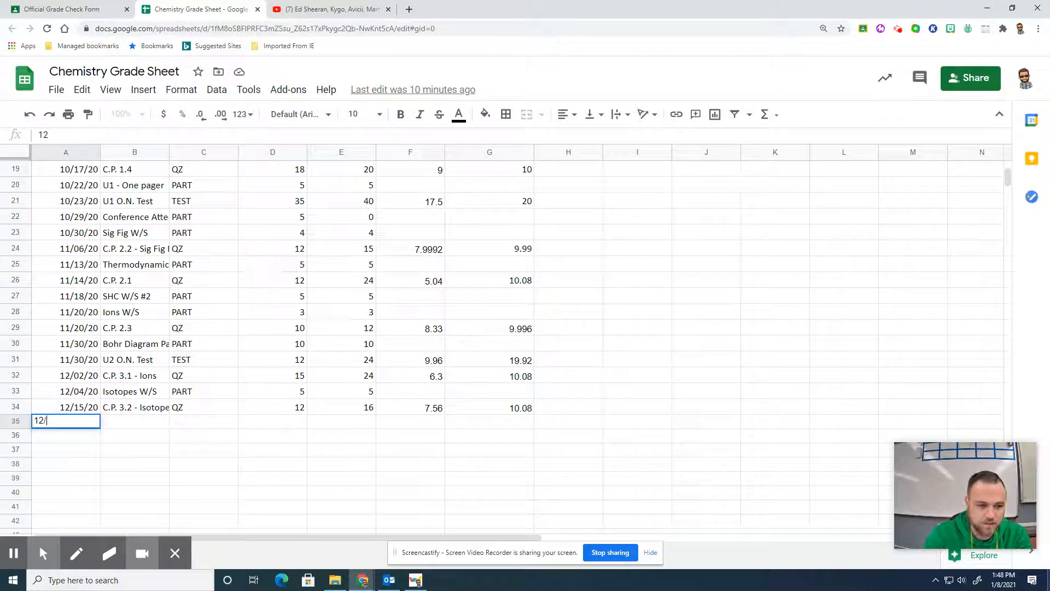
text(17/2)
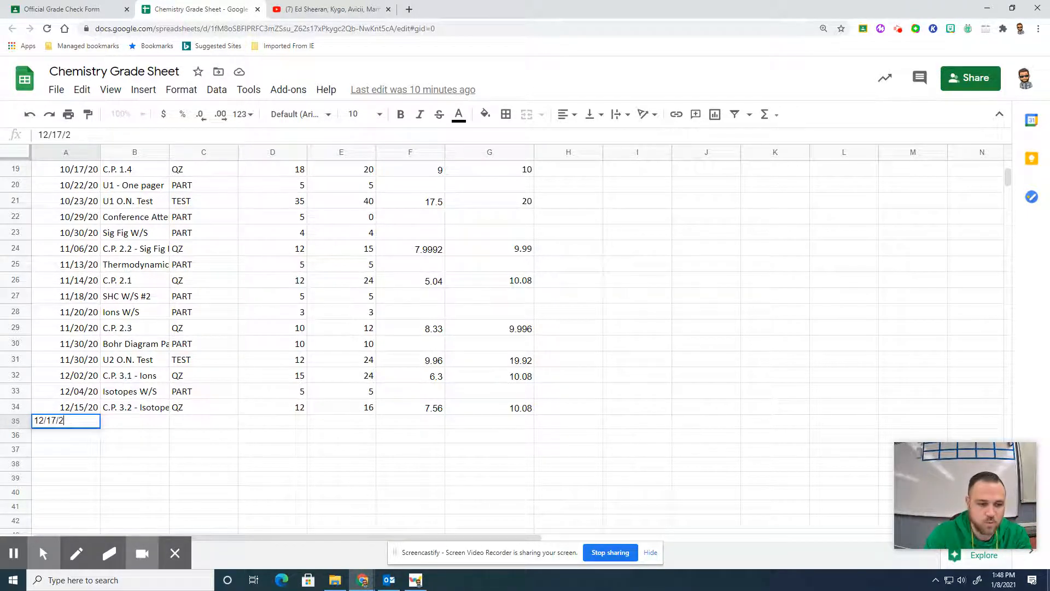
text(0)
key(Return)
key(Up)
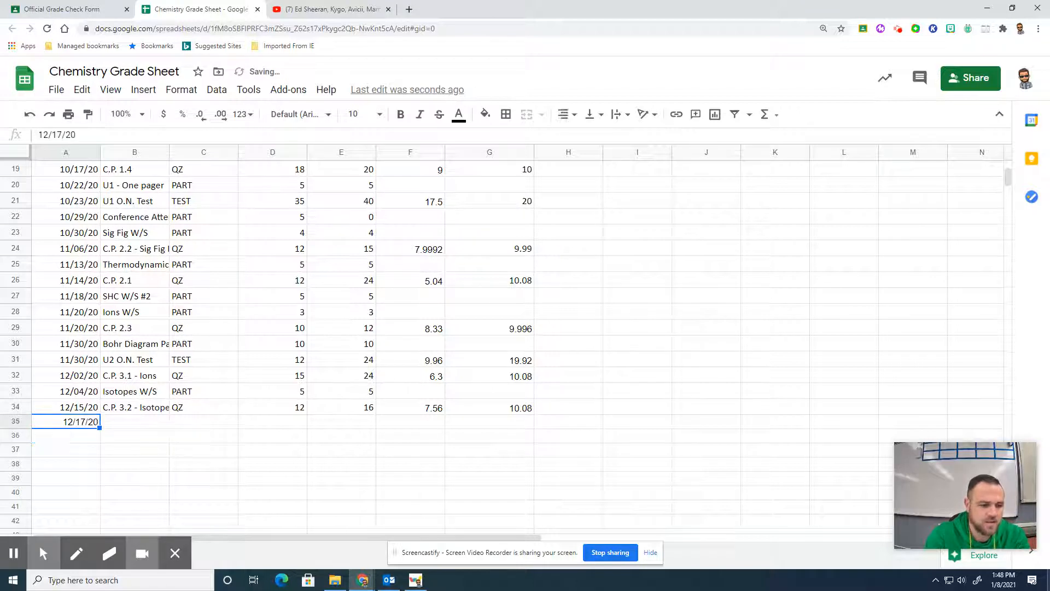
Fill the date in A34 down through row 37 and change A35 to 12/17/20.
click(86, 410)
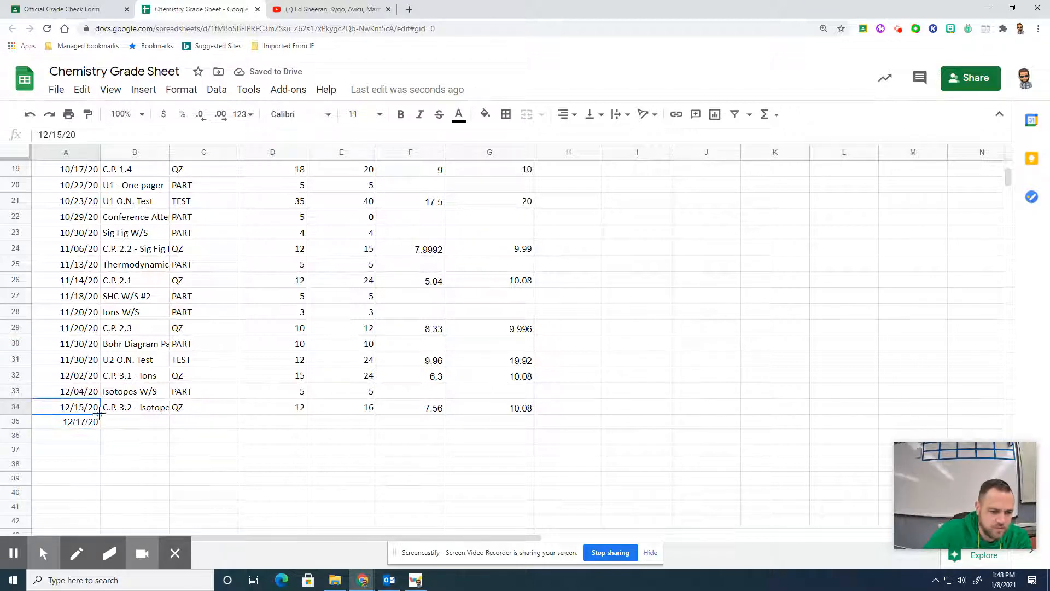
drag(99, 414, 93, 450)
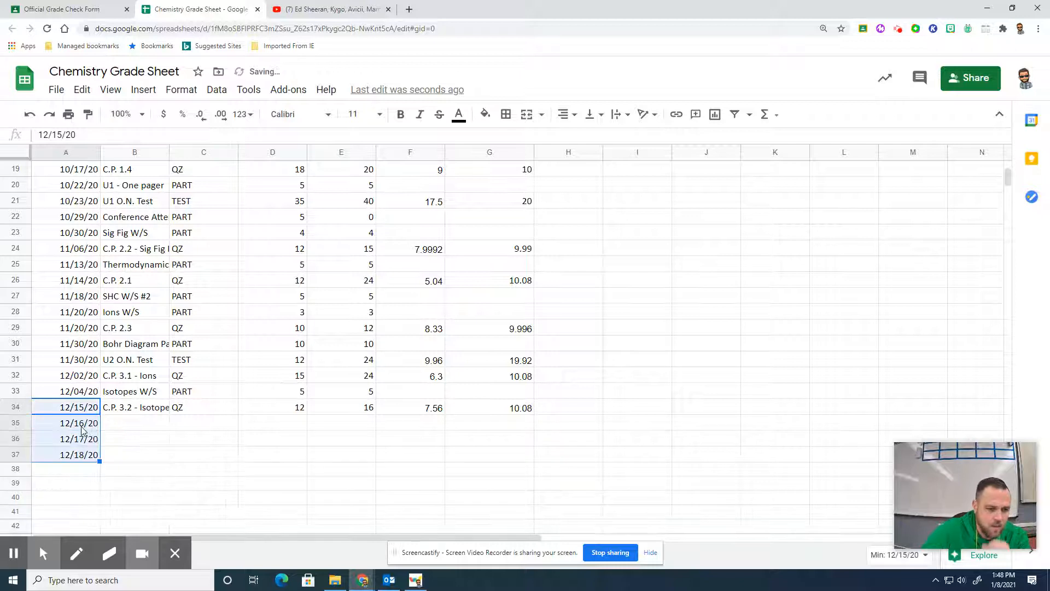
click(82, 429)
double_click(82, 426)
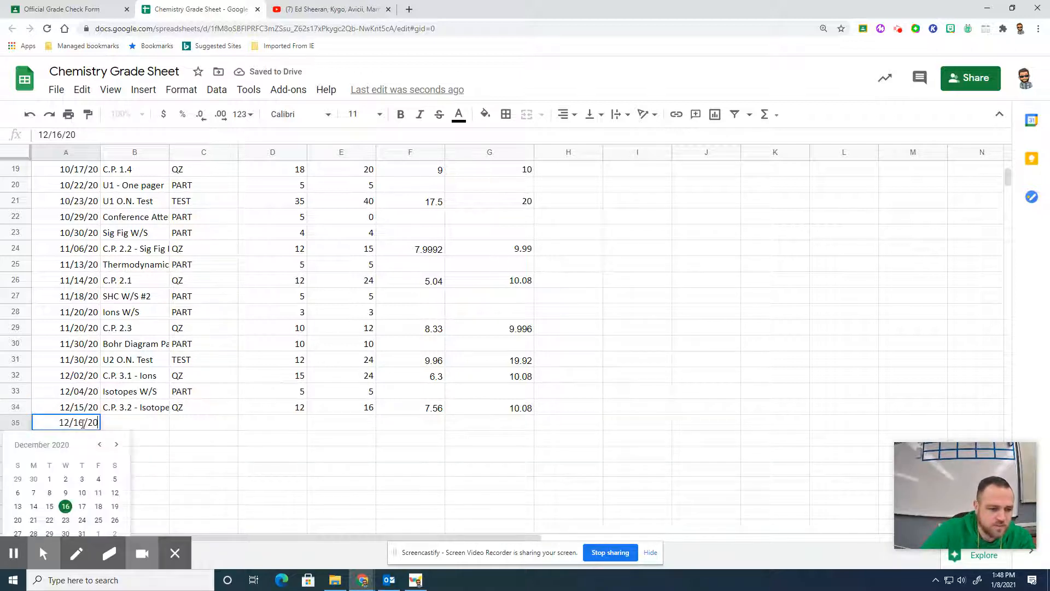
click(81, 508)
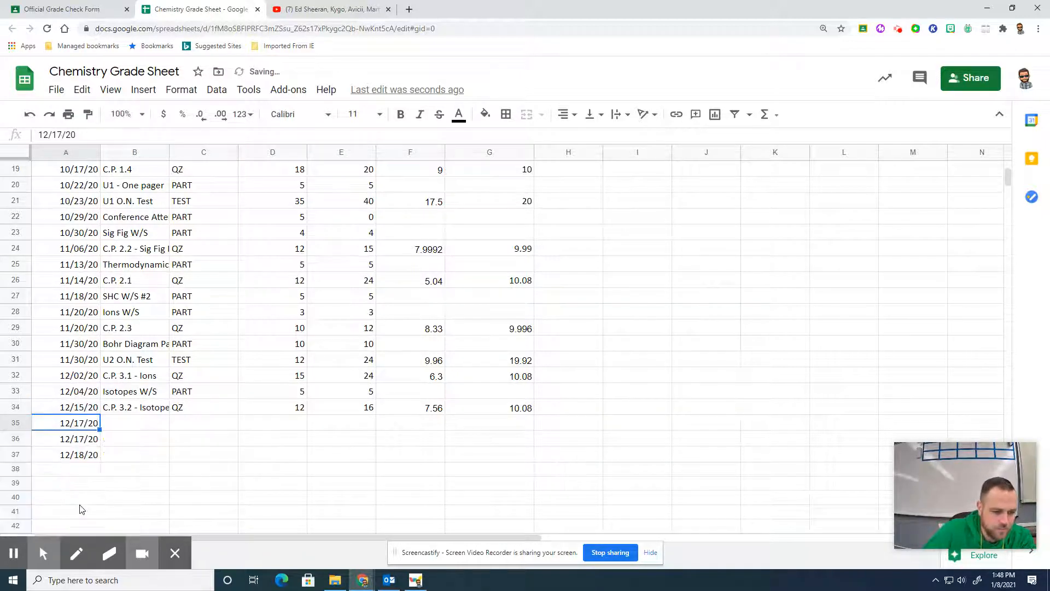
Set the date in A36 to 12/18/20 and the date in A37 to 1/8/21.
double_click(84, 439)
click(83, 376)
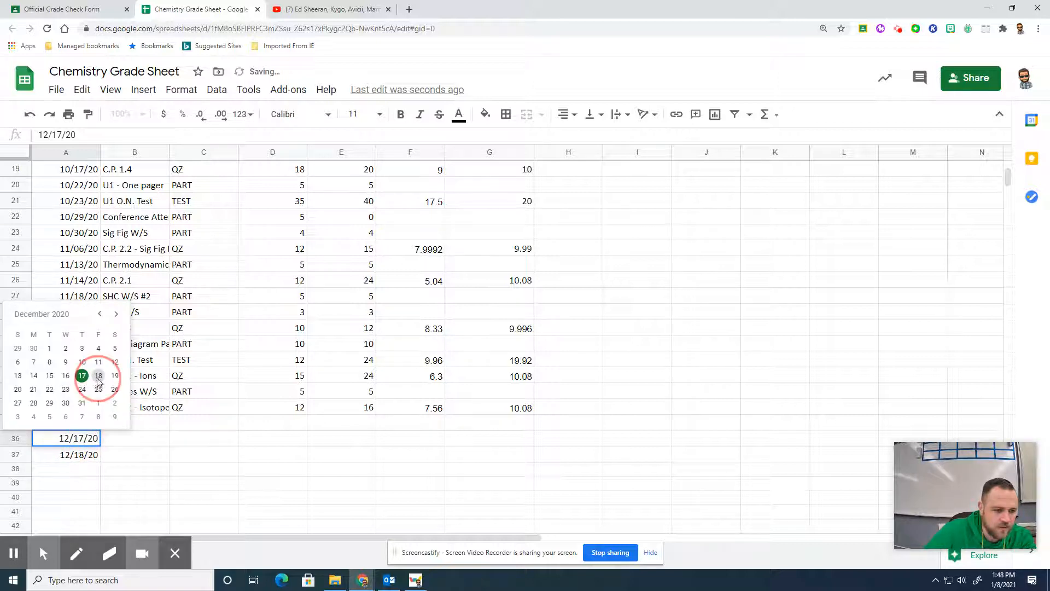
double_click(82, 454)
click(116, 329)
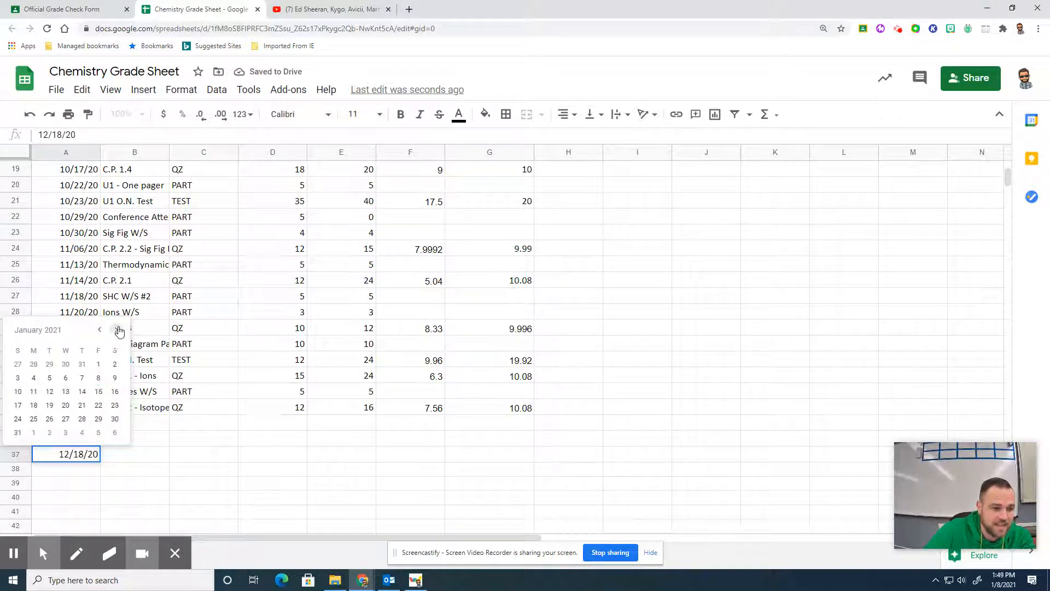
click(98, 377)
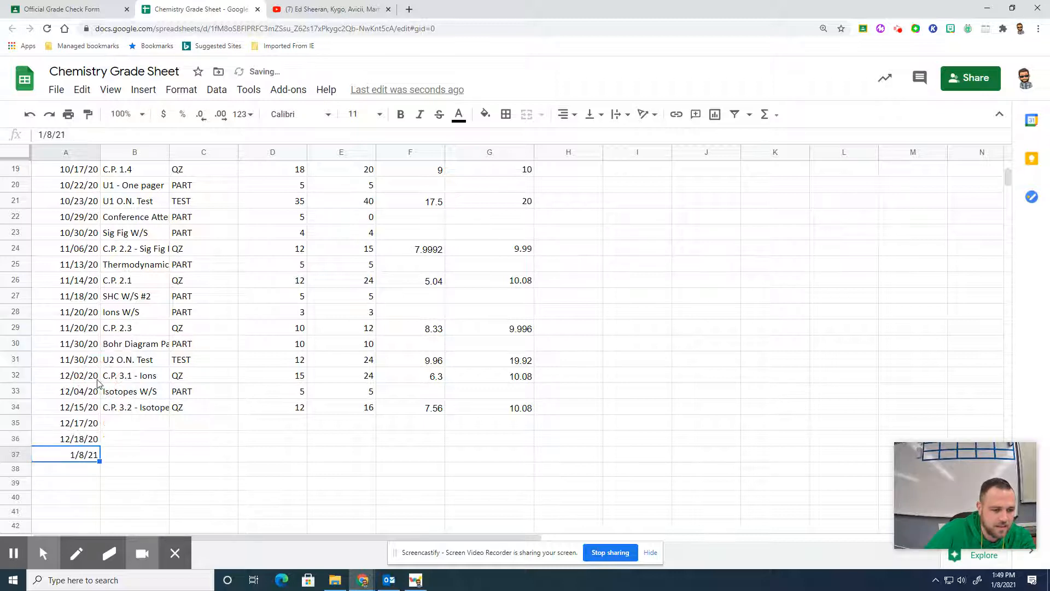
Enter the assignment "Electrong Conf. W/S" in B35 and its category PART in C35.
click(129, 422)
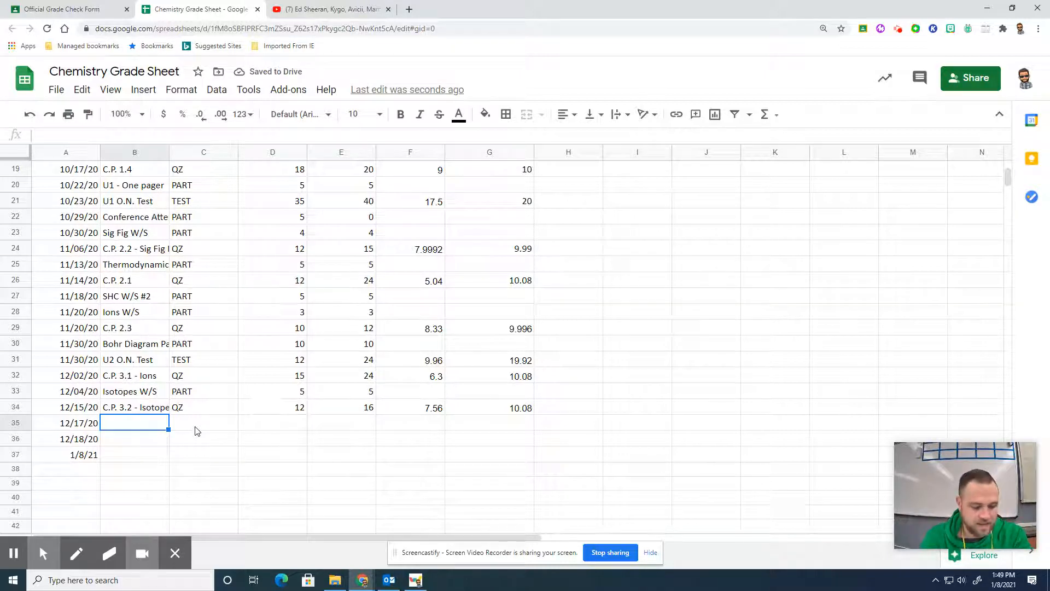
text(eLECTRO)
key(BackSpace)
key(BackSpace)
key(BackSpace)
key(BackSpace)
key(BackSpace)
key(BackSpace)
key(BackSpace)
text(Ele)
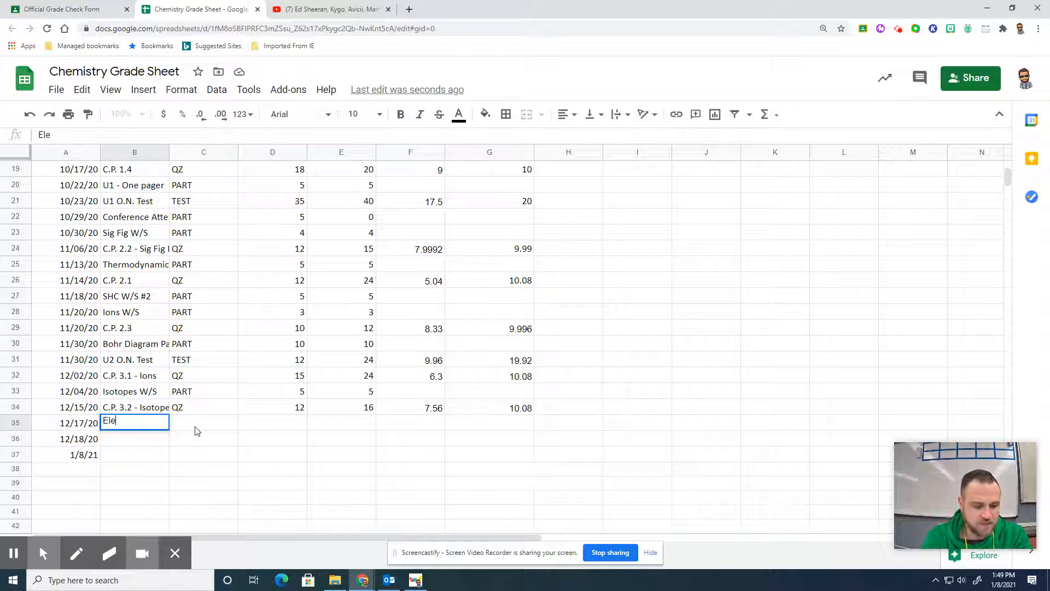
text(tr)
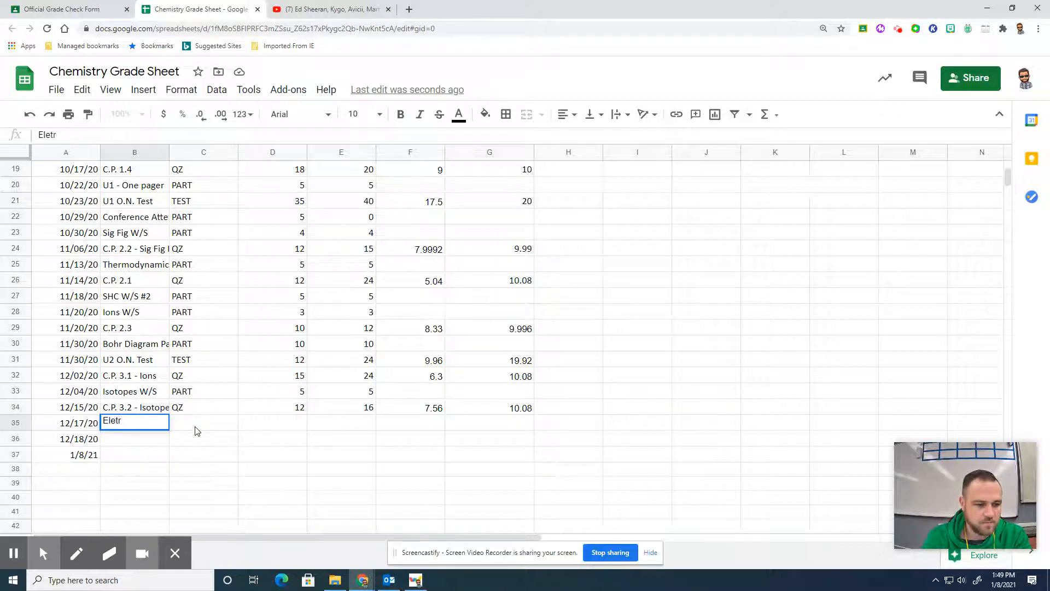
text(orong)
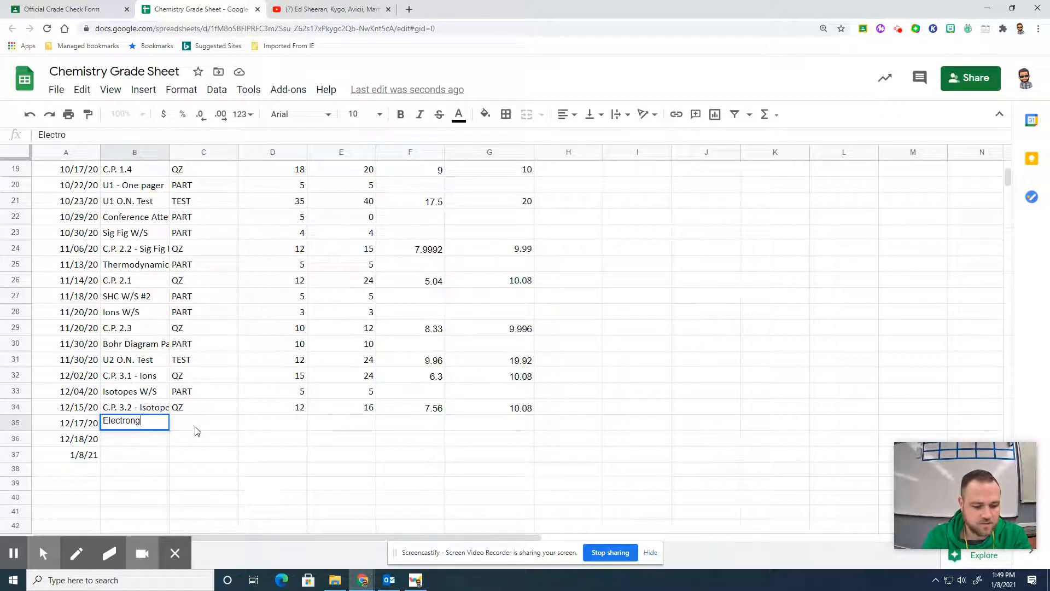
text( Conf. W/S)
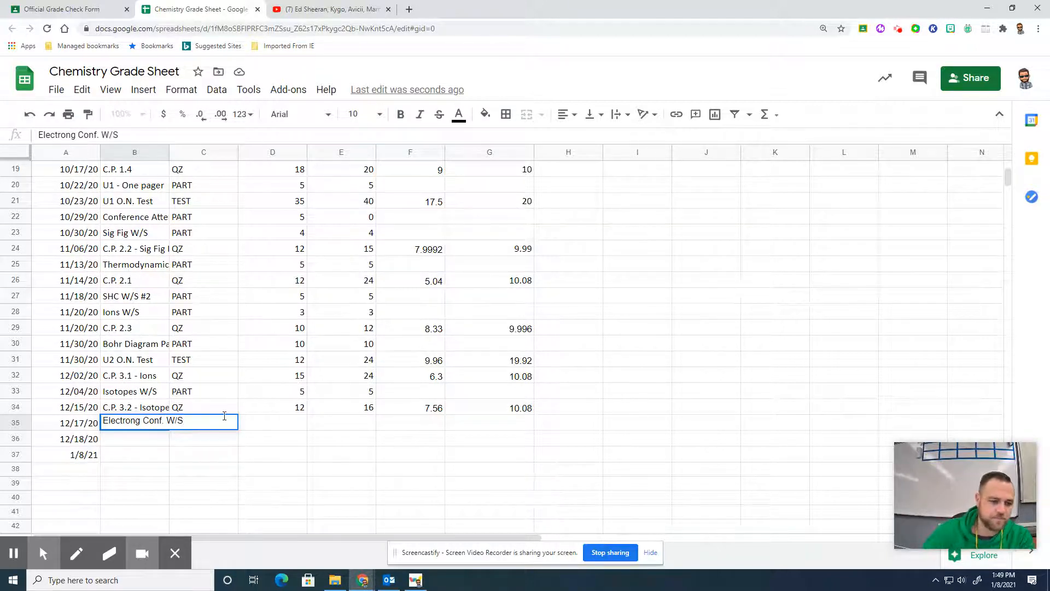
click(219, 446)
click(192, 426)
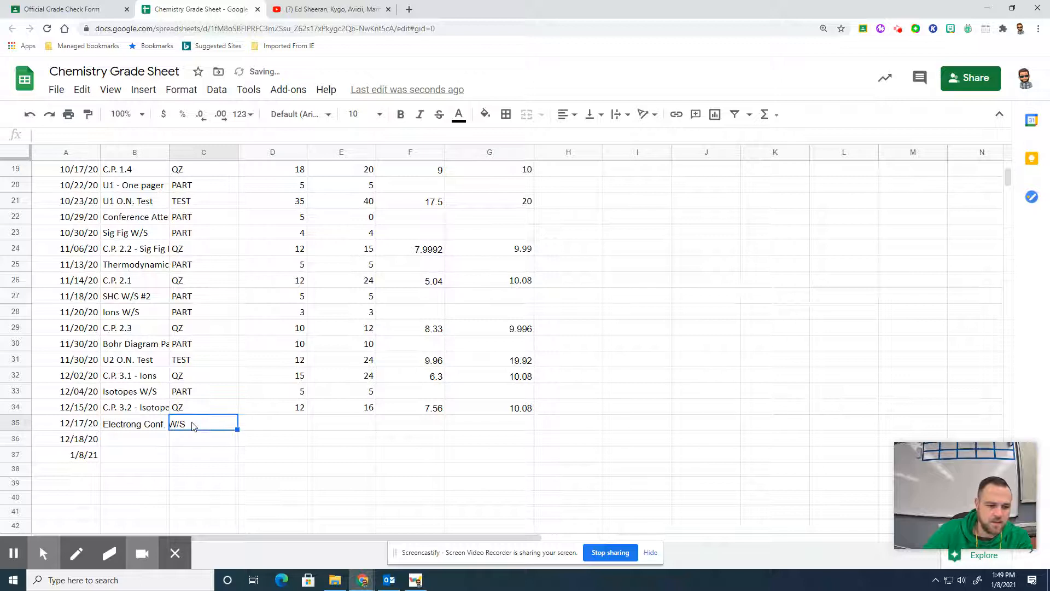
text(PART)
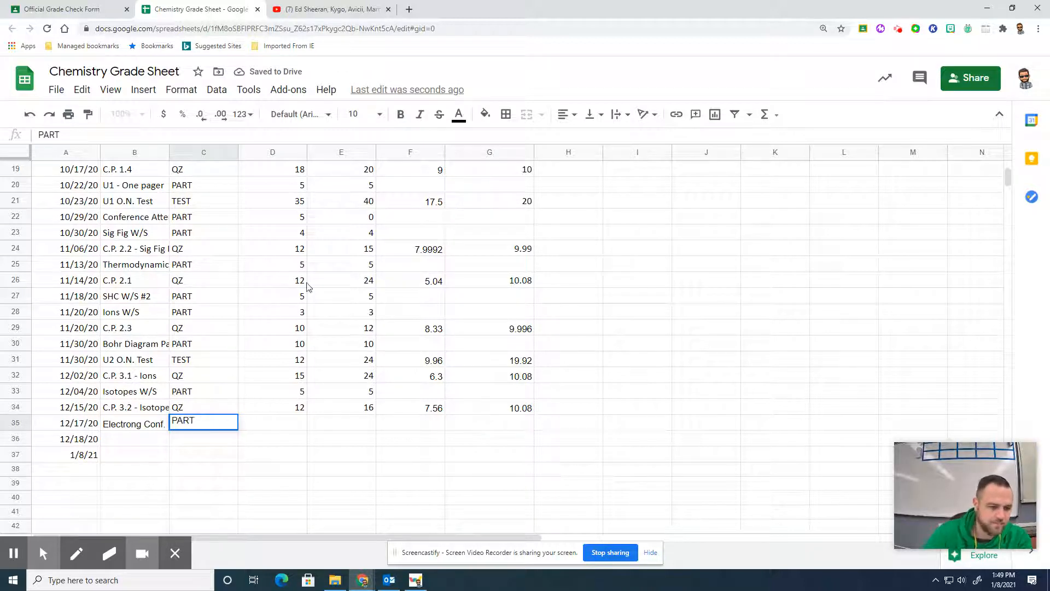
Enter the assignment "C.P. 3.3" in B36 and its category QZ in C36.
click(132, 442)
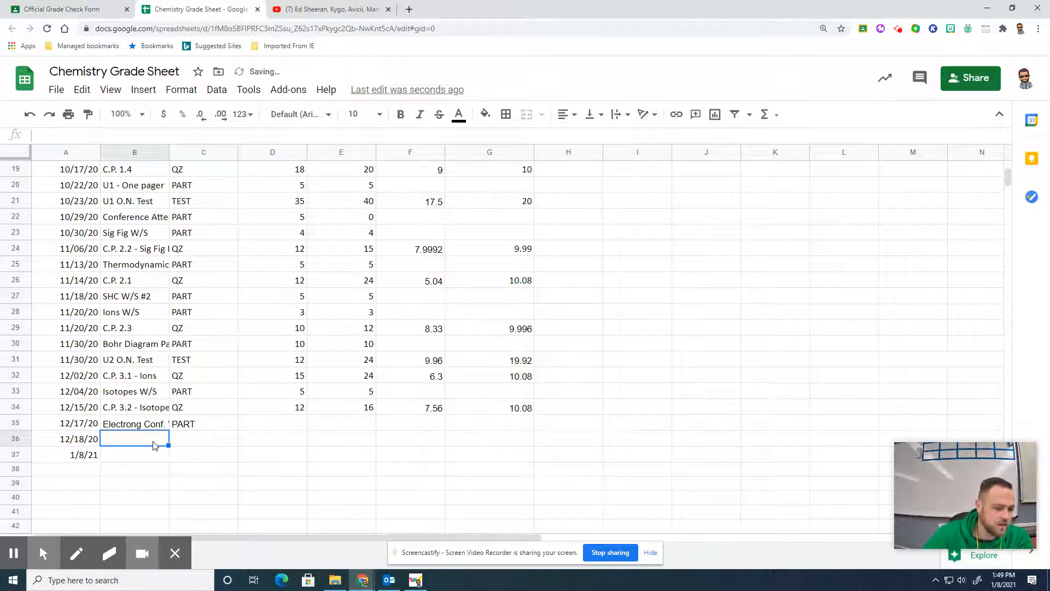
text(C)
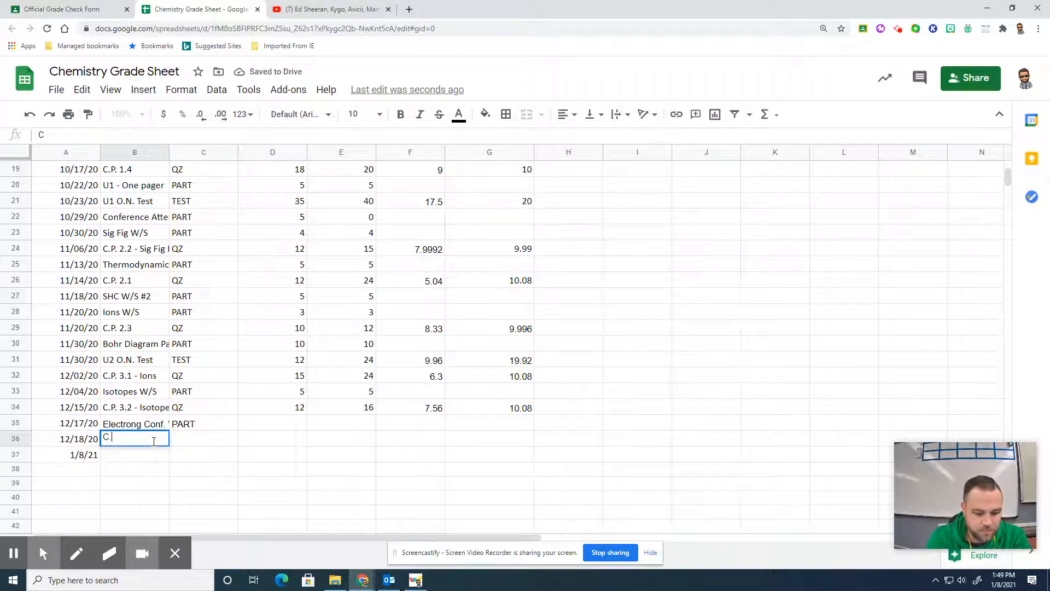
text(.P. 3.3)
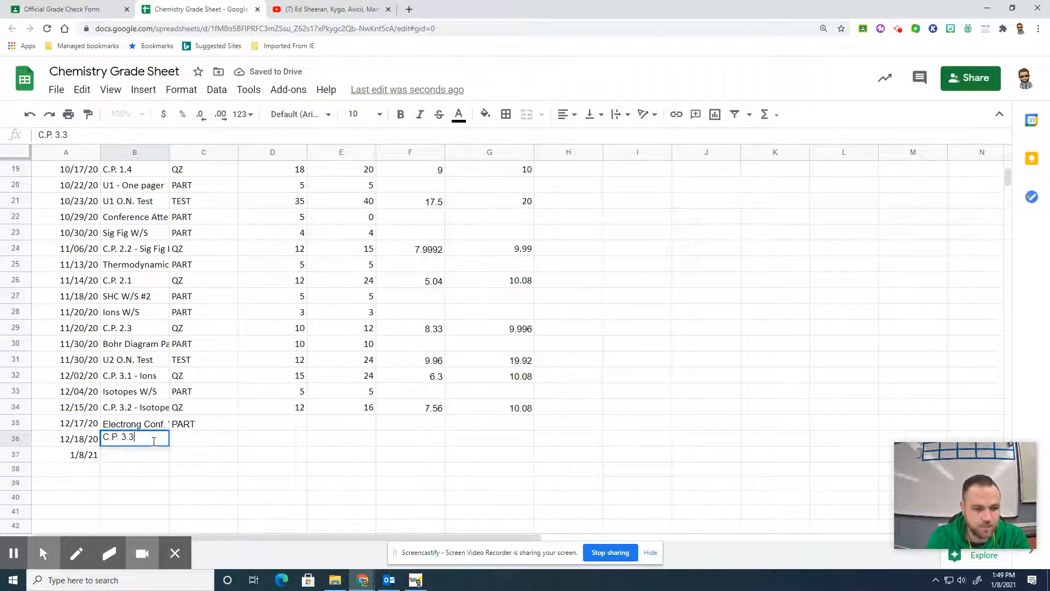
click(202, 439)
text(QZ)
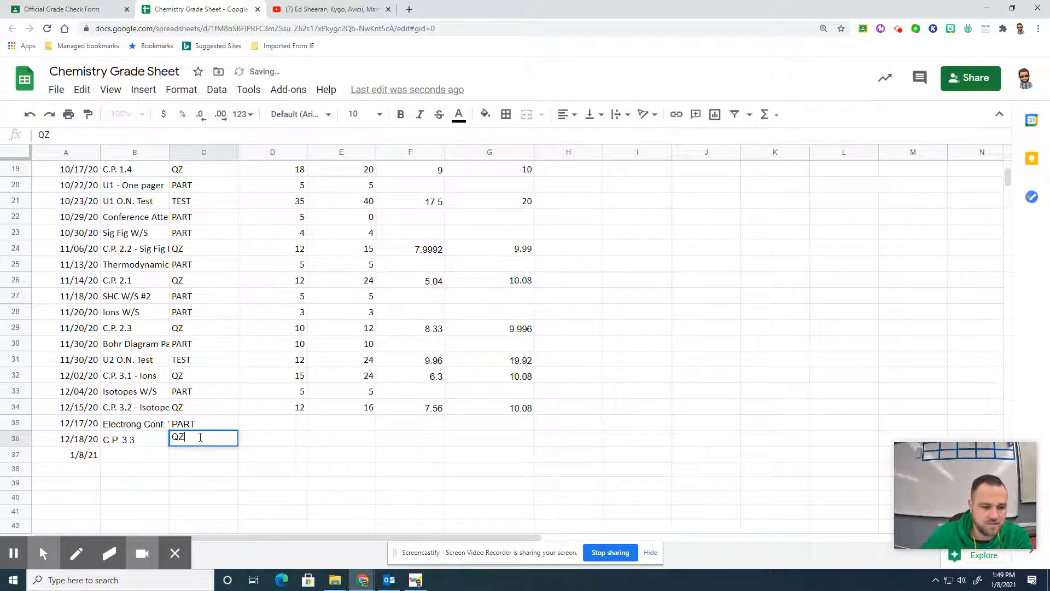
Enter the assignment "C.P. 4.1" in B37 and its category QZ in C37.
click(153, 457)
text(C.P. )
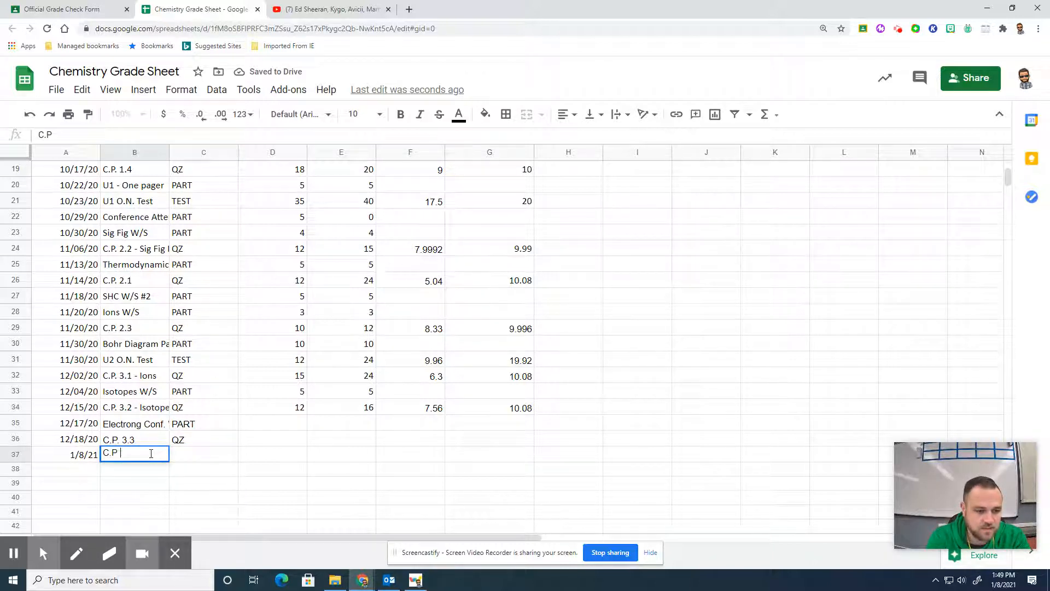
text(4.1)
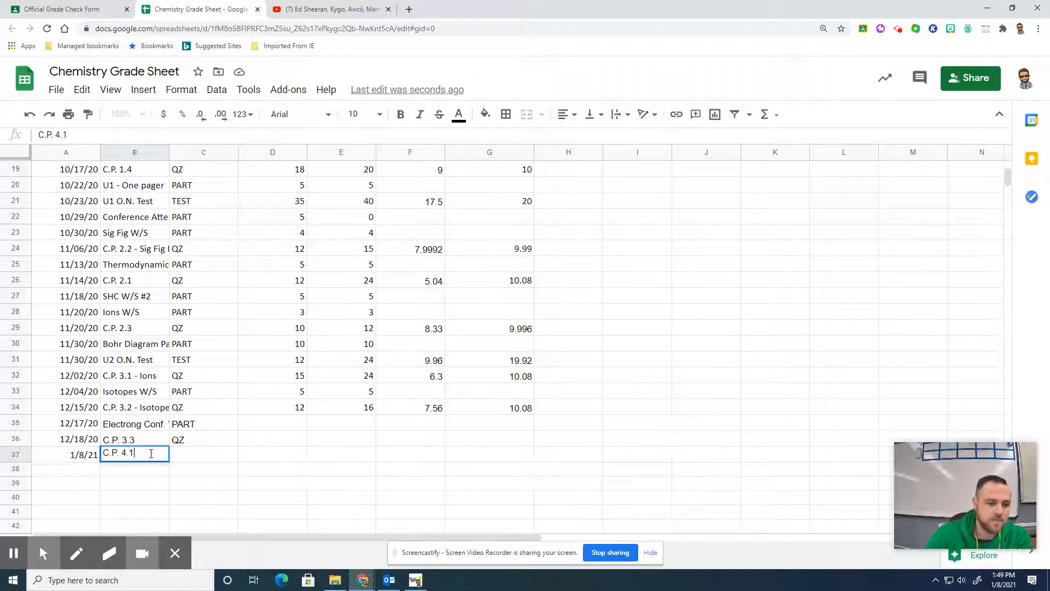
click(198, 454)
text(QZ)
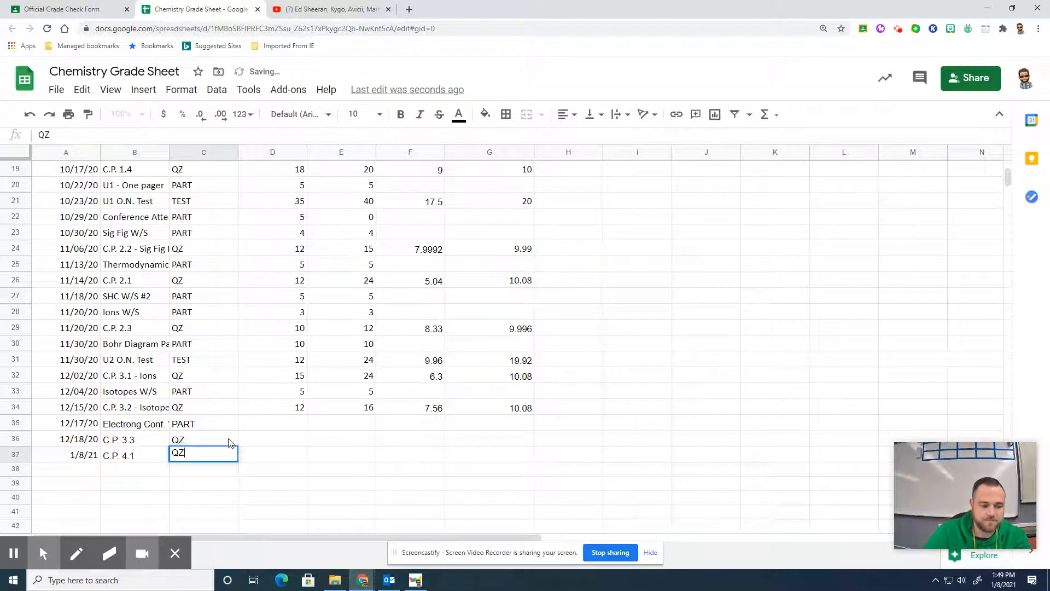
Enter 6, 14 and 13 in column E for the three new assignments in rows 35 to 37.
click(355, 426)
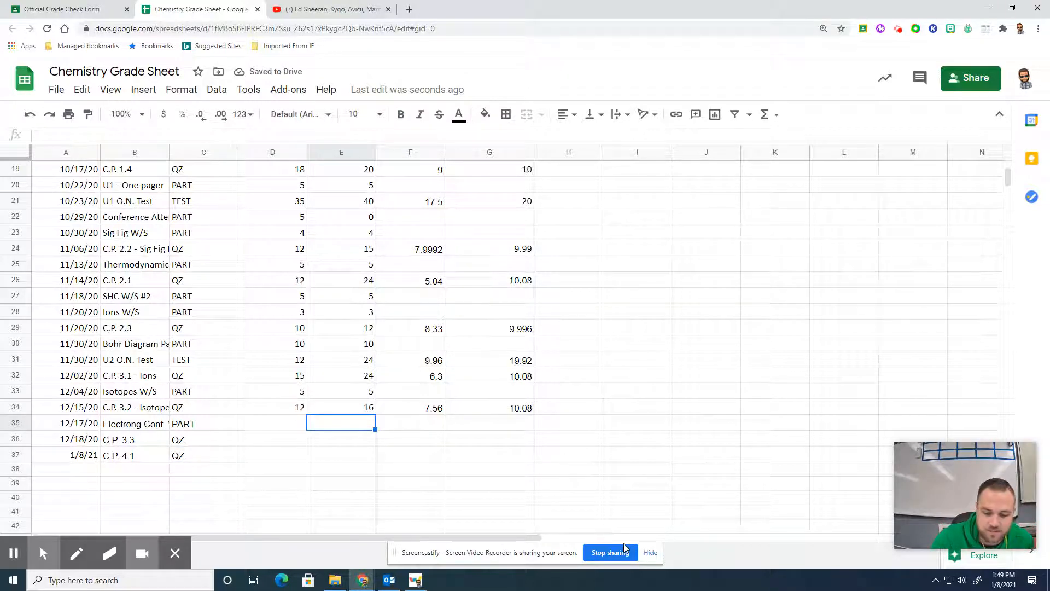
text(6)
key(Return)
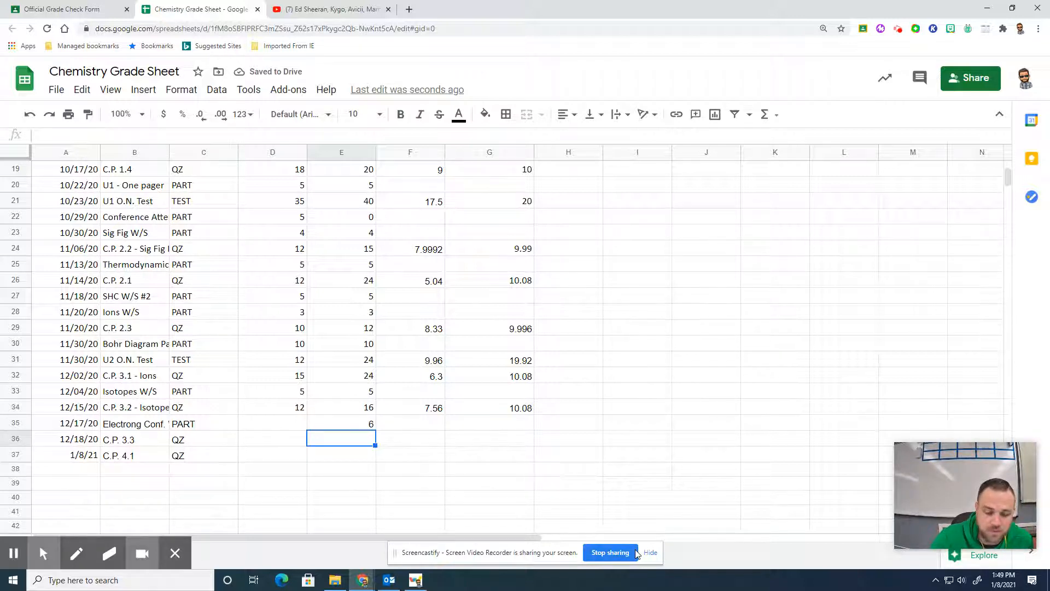
text(14)
key(Return)
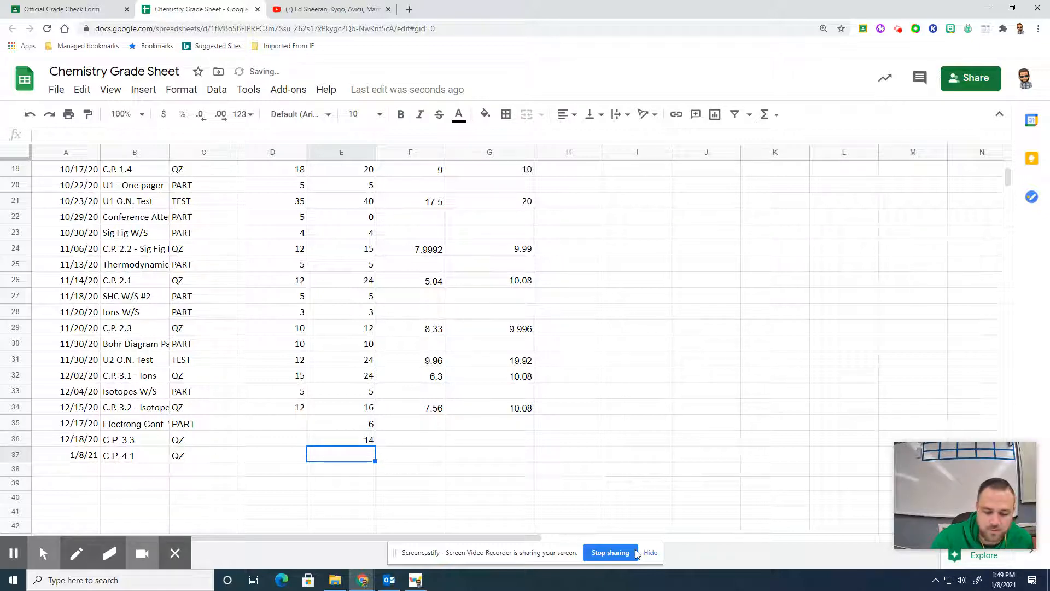
text(13)
key(Return)
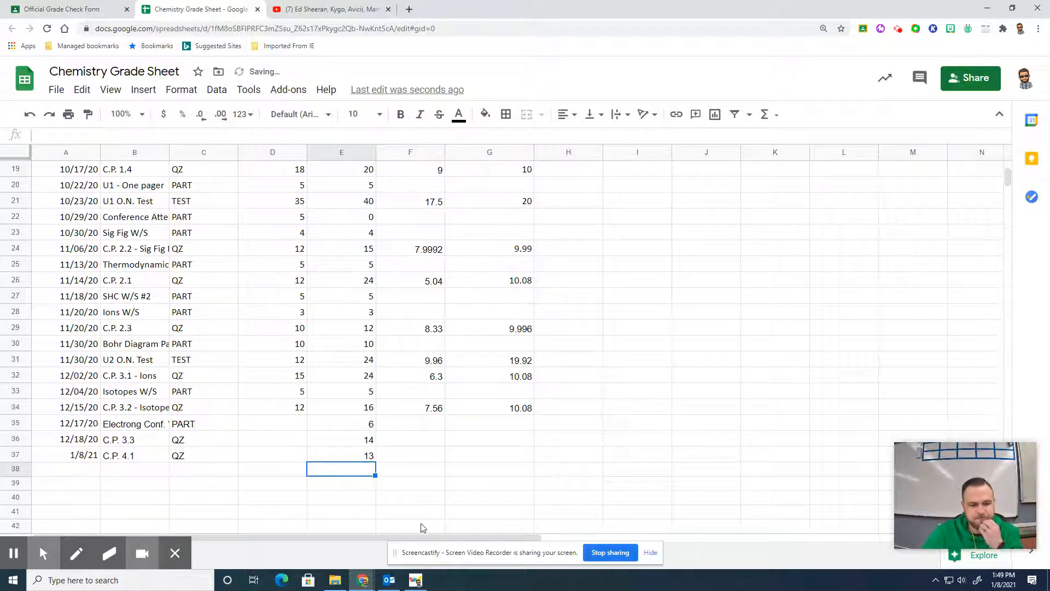
Enter the scores 6, 8 and 12 in column D for the new assignments in rows 35 to 37.
click(290, 424)
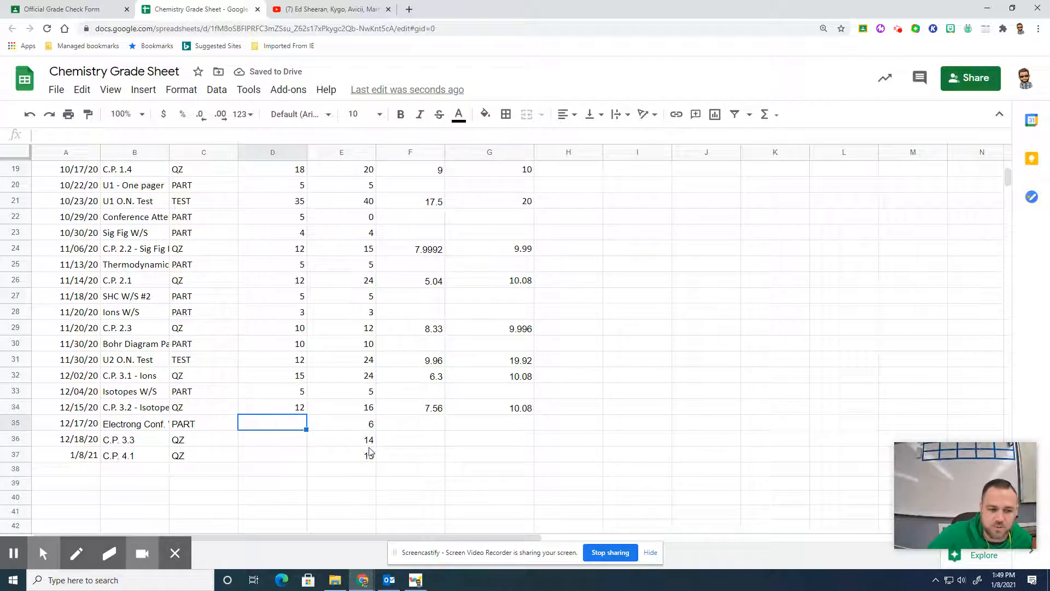
text(6)
key(Return)
text(8)
key(Return)
text(12)
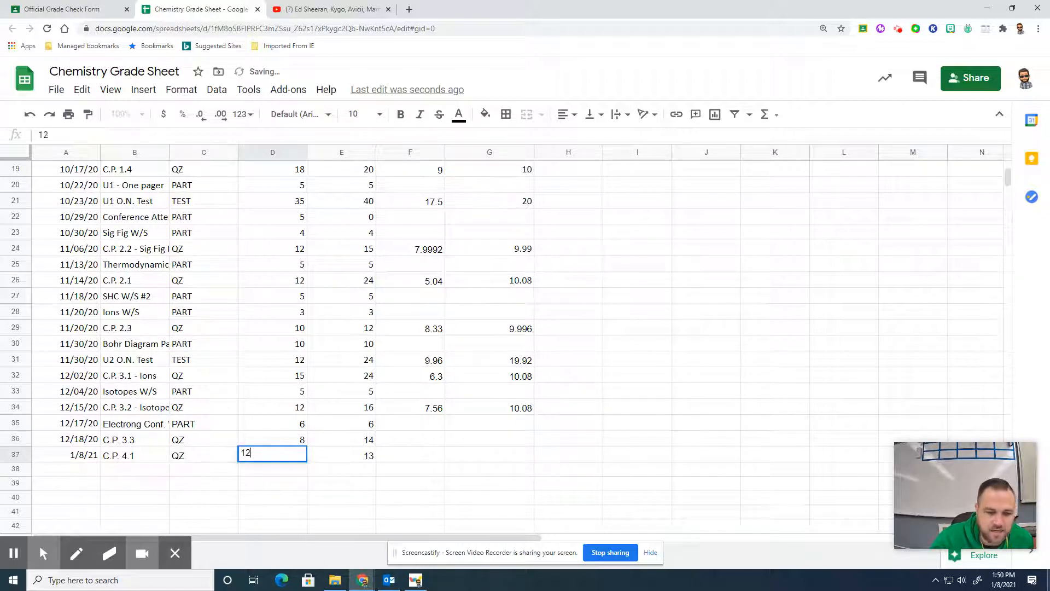
key(Return)
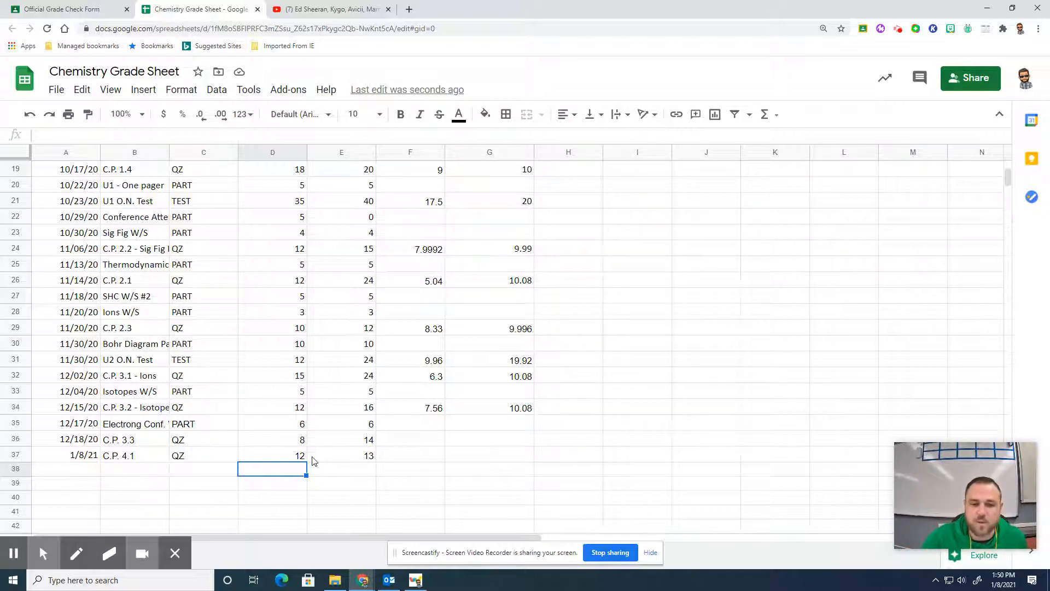
Calculate the quiz points for C.P. 3.3 in F36 with the formula =D36*.71, declining the suggested autofill.
click(404, 440)
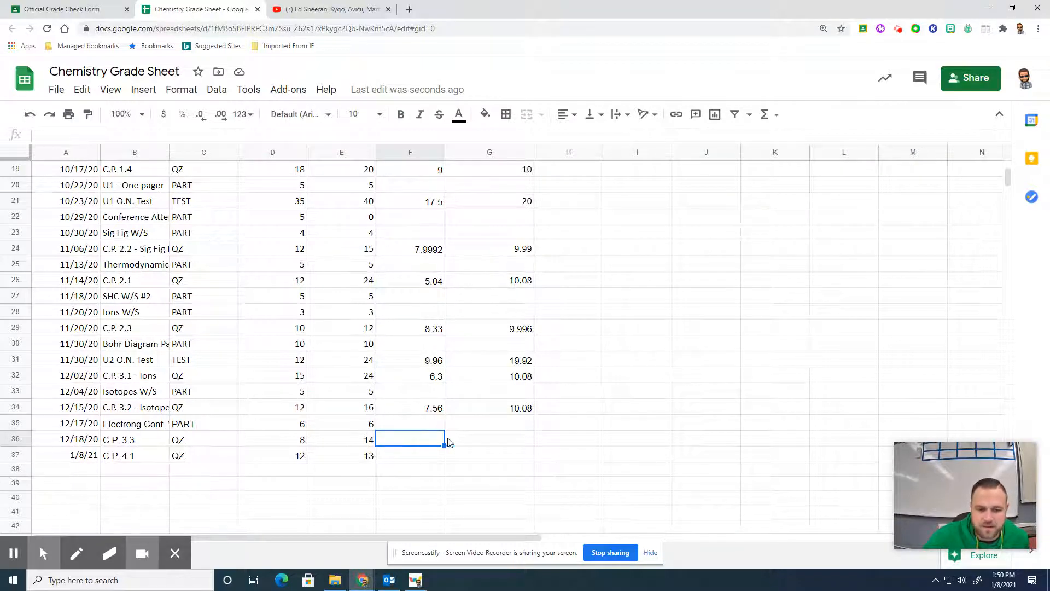
text(=)
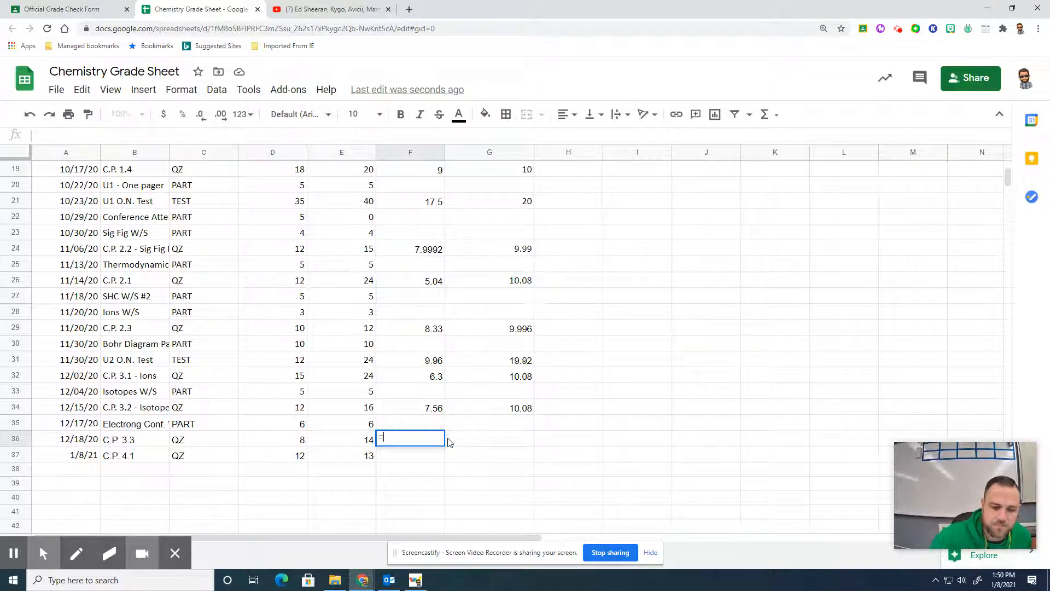
click(295, 444)
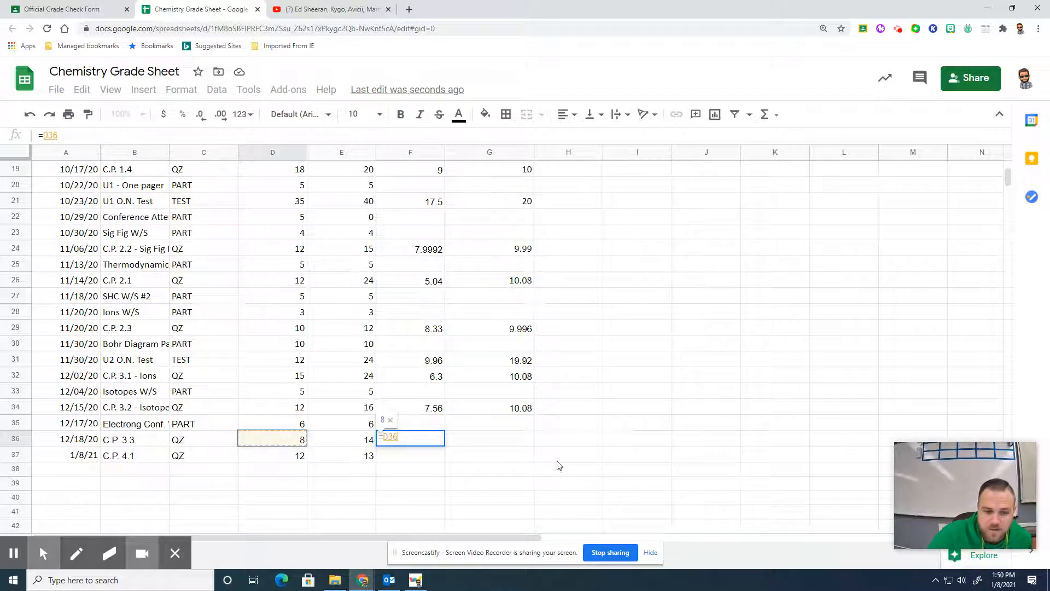
text(*.)
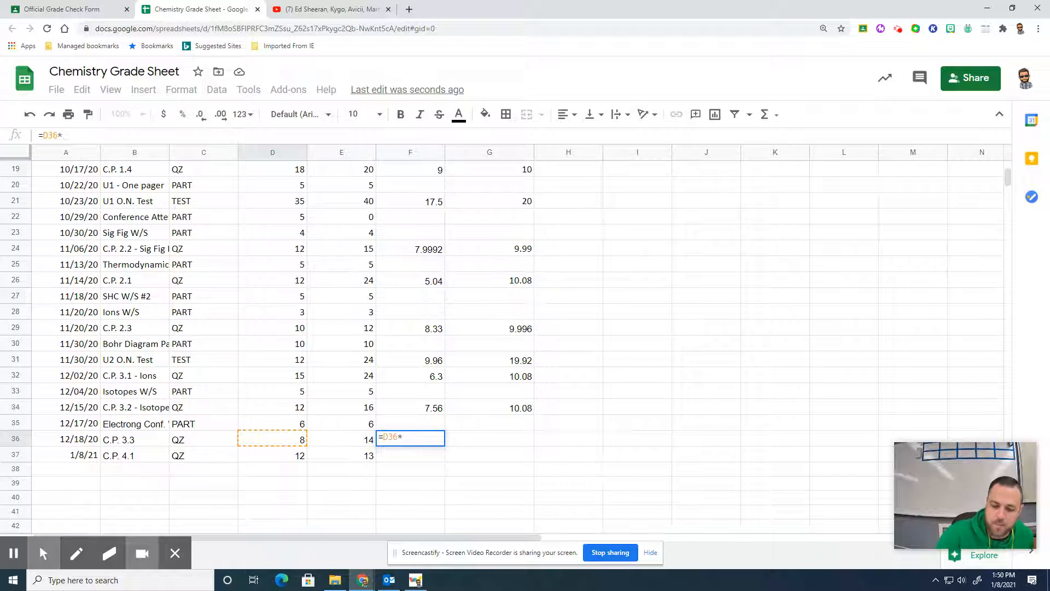
text(71)
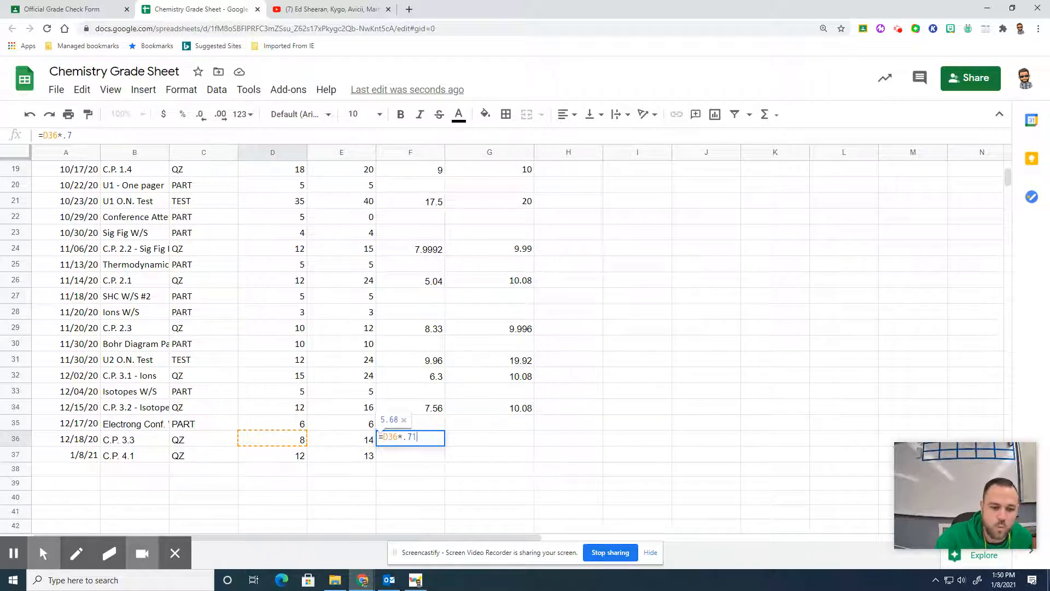
key(Return)
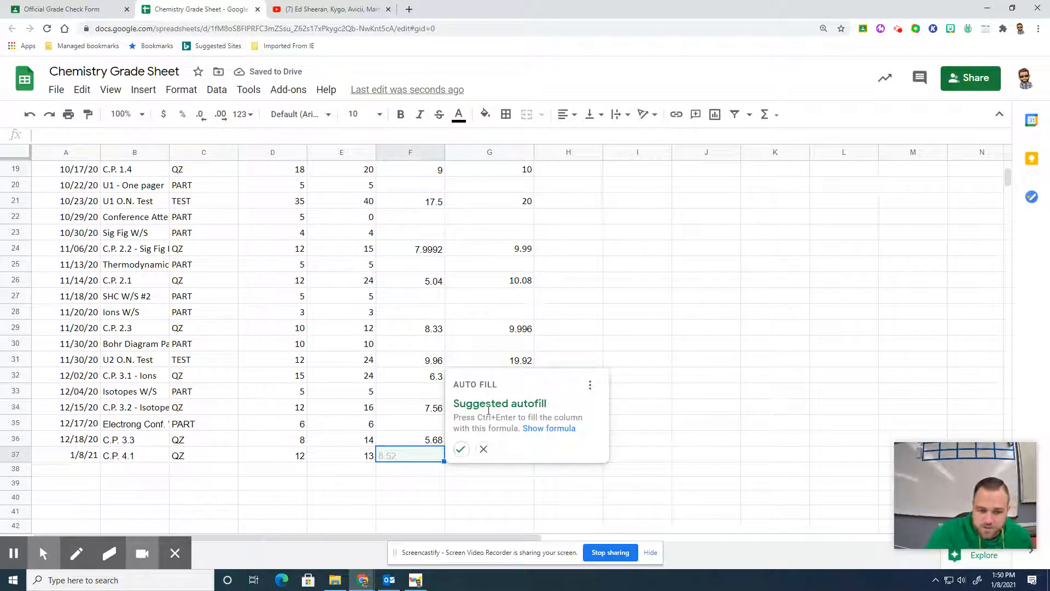
click(483, 450)
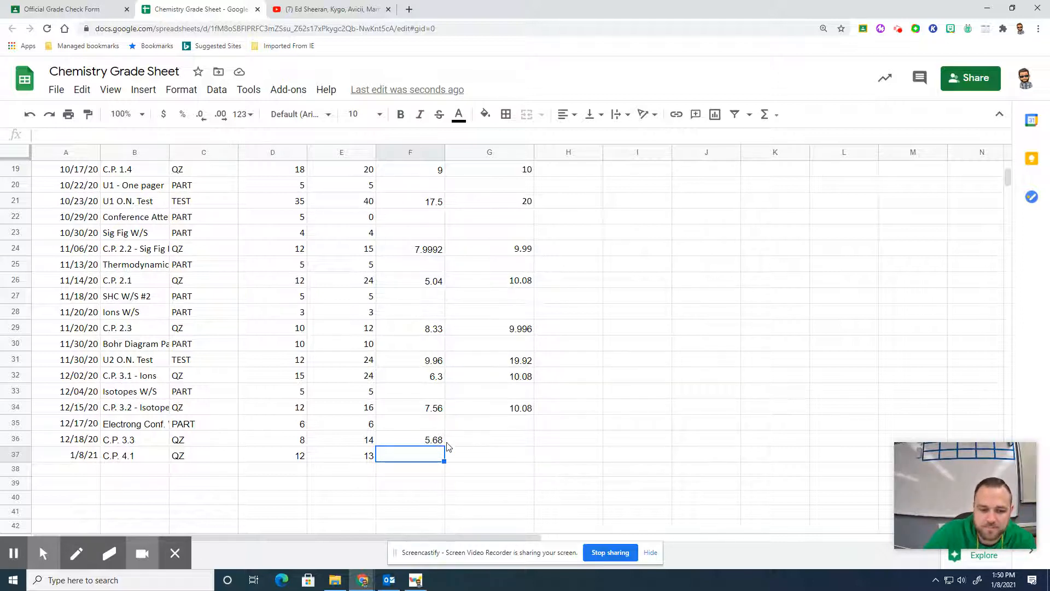
Extend the F36 formula across to G36 for the C.P. 3.3 quiz points possible.
click(436, 440)
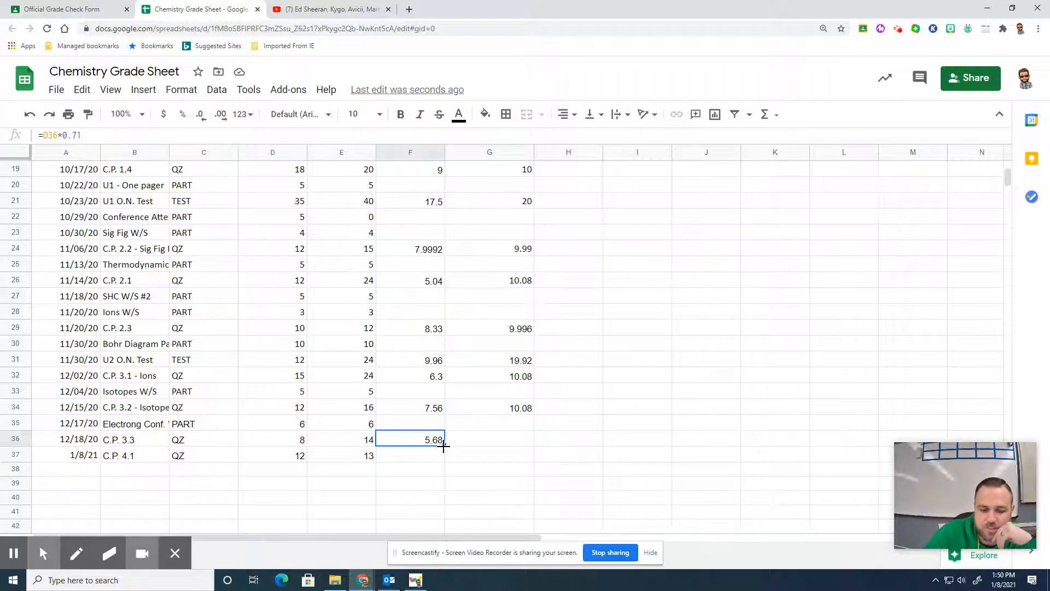
drag(443, 446, 505, 445)
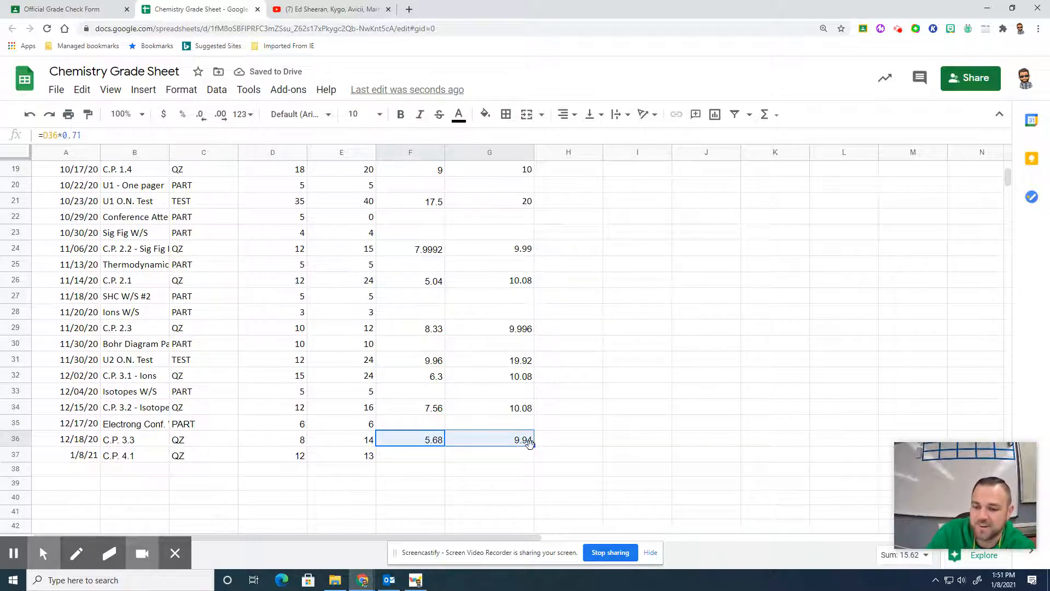
click(582, 455)
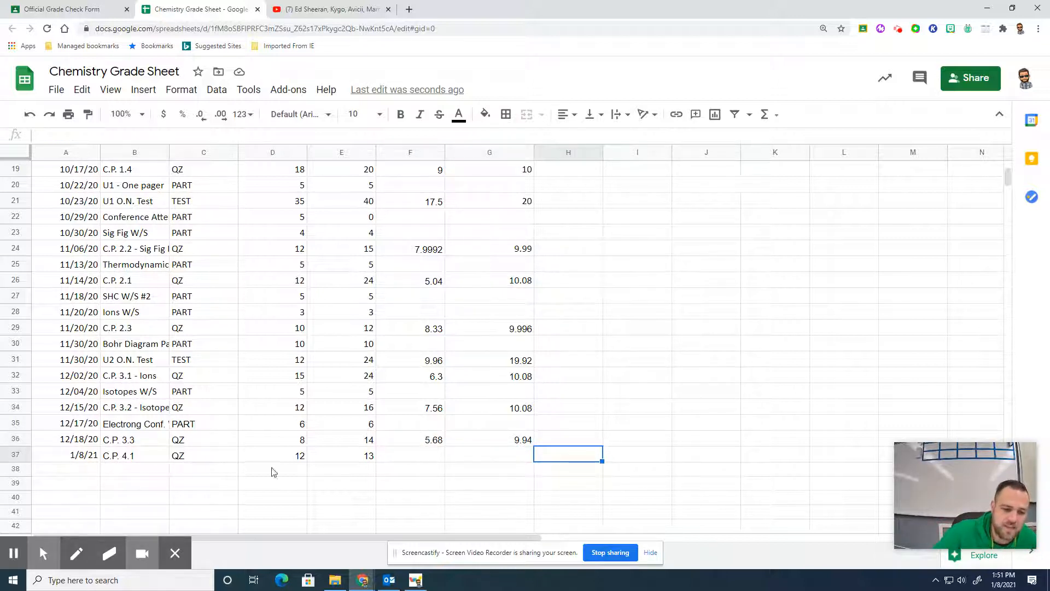
Calculate the C.P. 4.1 quiz points in F37 with =D37*.77 and extend the formula across to G37.
click(397, 458)
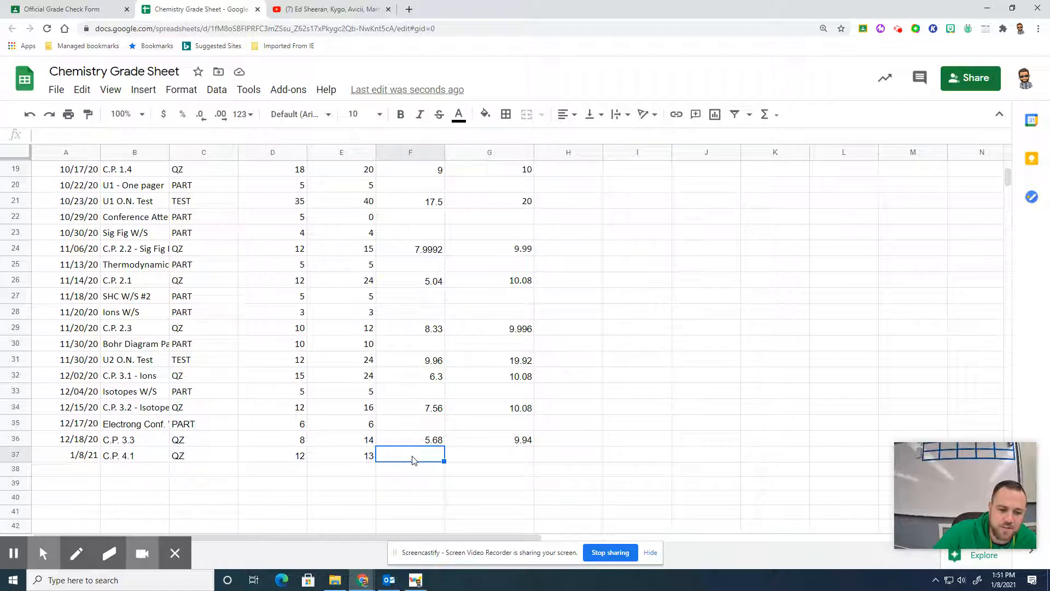
text(=)
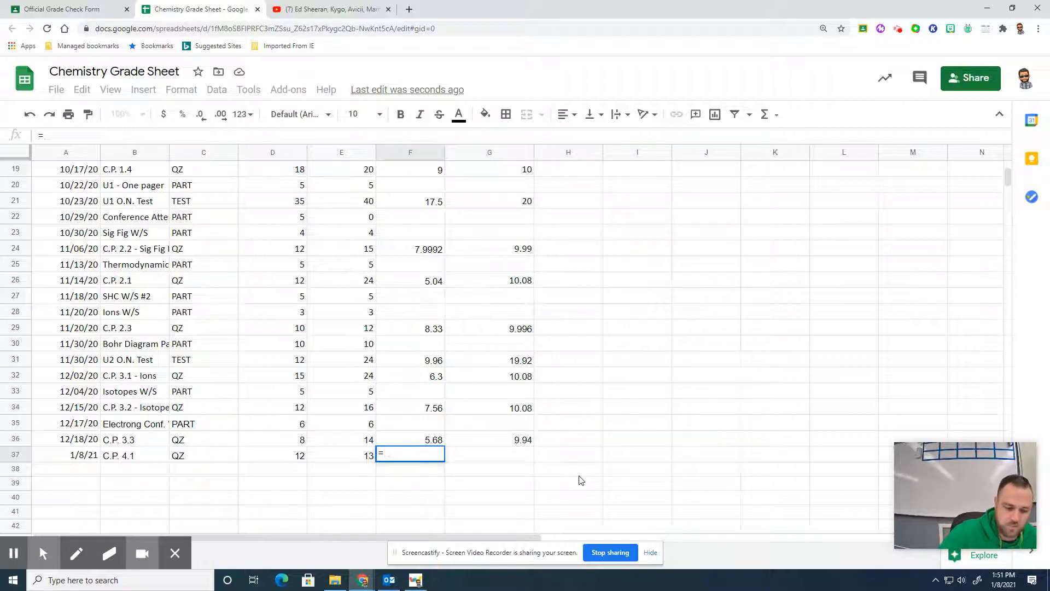
click(296, 458)
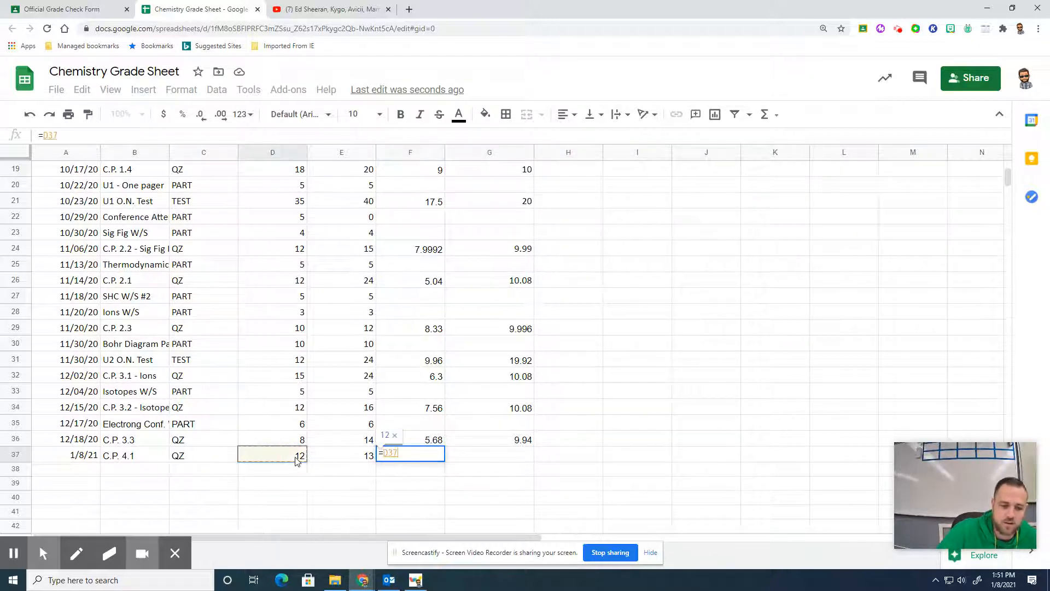
text(*)
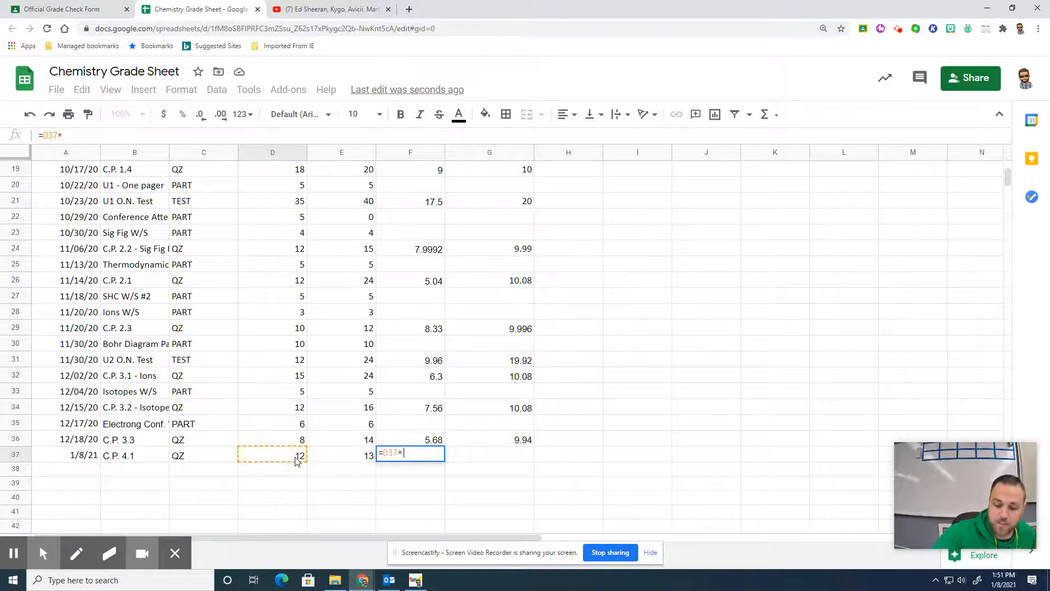
text(.77)
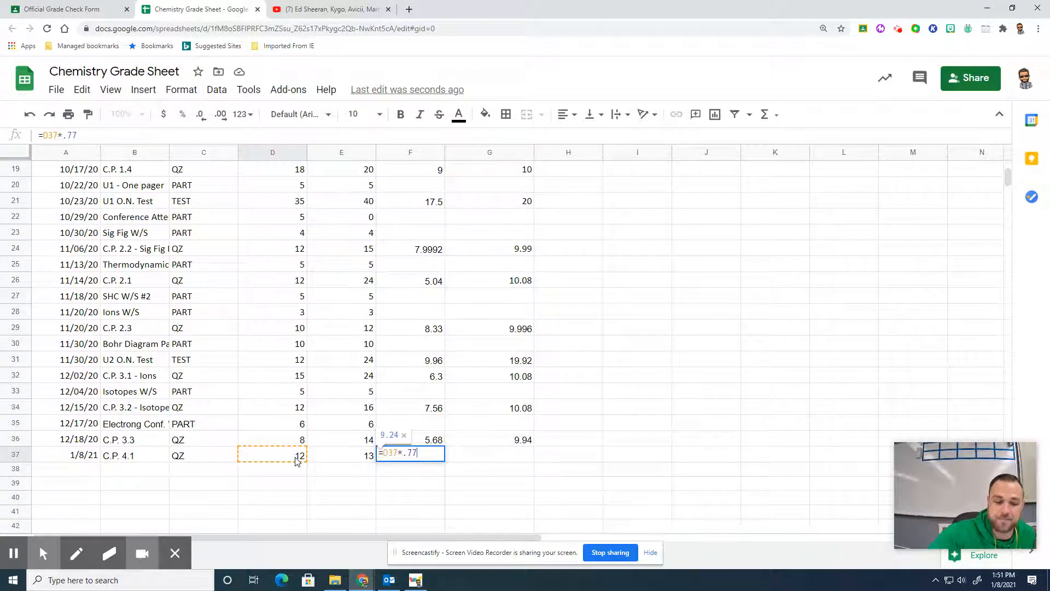
key(Return)
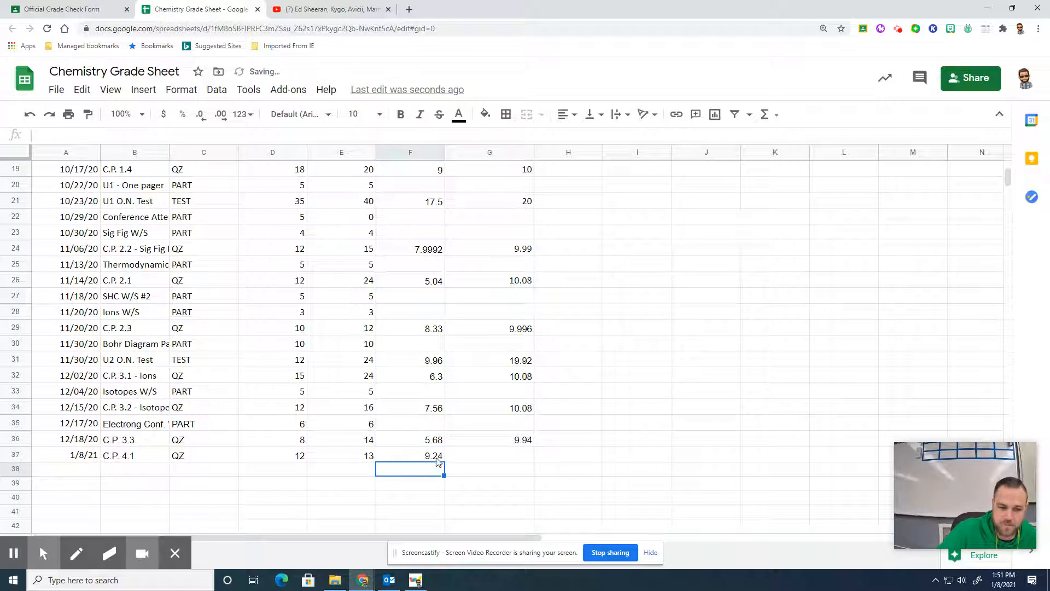
click(440, 459)
drag(443, 462, 529, 467)
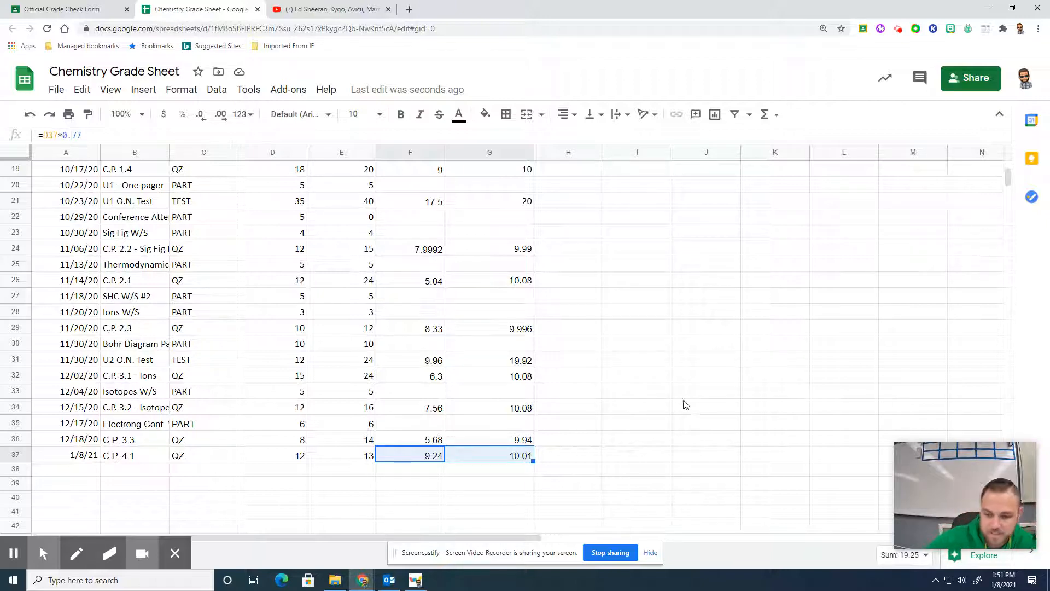
Compare the category percentages and overall grade summary with the newly added assignment rows 35 to 37.
scroll(686, 405, up, 4)
scroll(711, 229, up, 1)
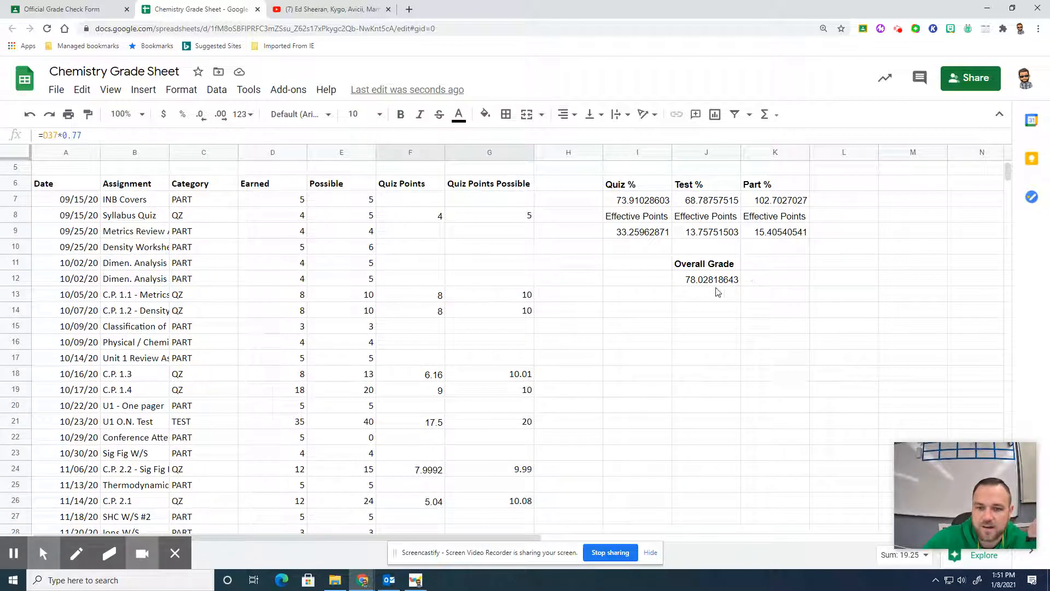
scroll(719, 291, down, 3)
scroll(751, 291, down, 3)
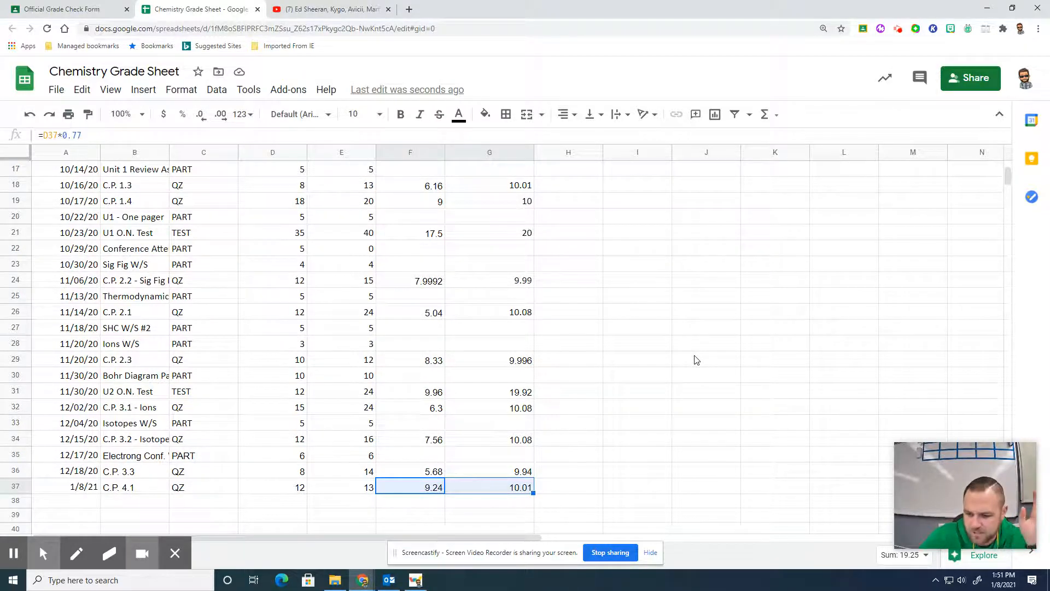
scroll(696, 358, up, 7)
scroll(689, 369, down, 5)
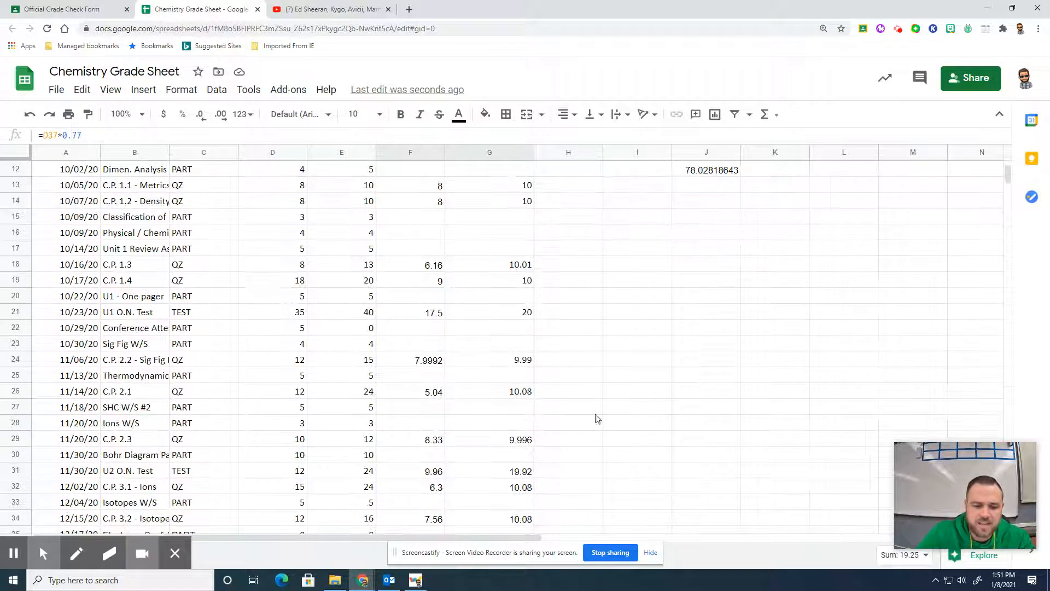
scroll(381, 475, down, 2)
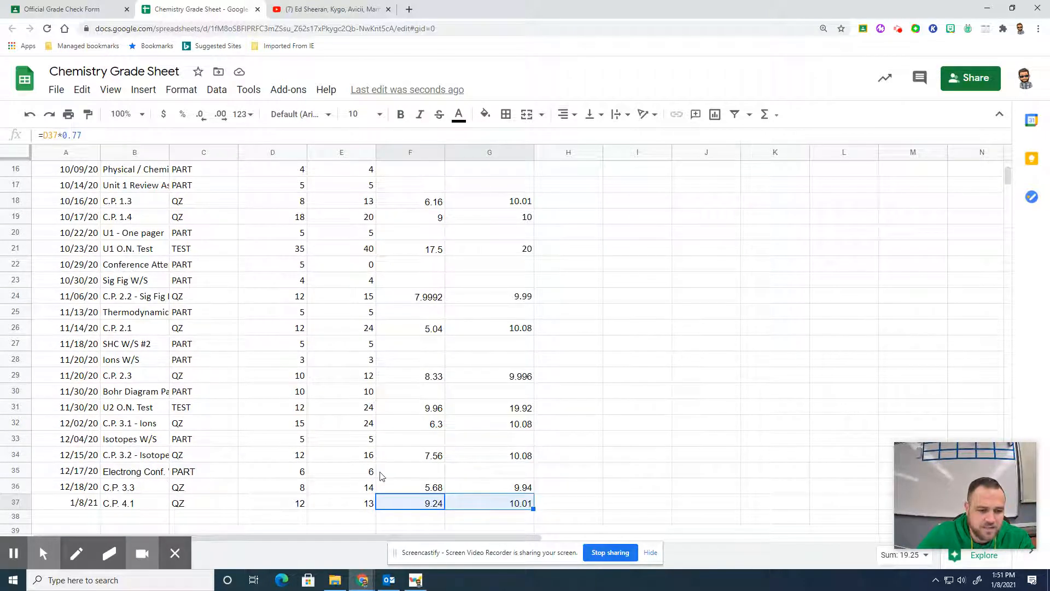
Add D35 to the earned-points sum in the Part % formula in K7.
scroll(381, 476, up, 5)
click(784, 261)
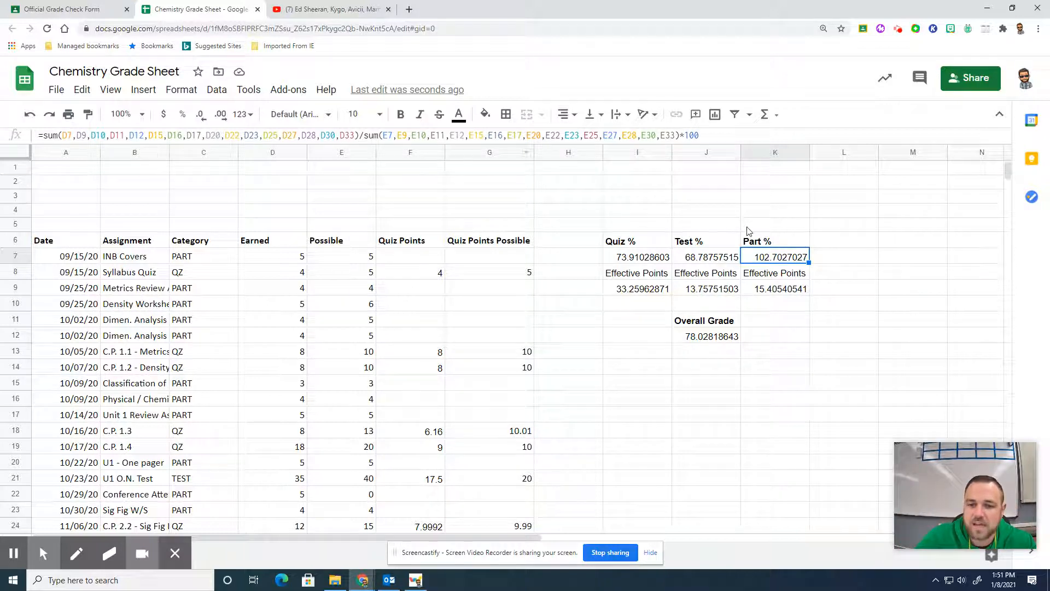
double_click(772, 260)
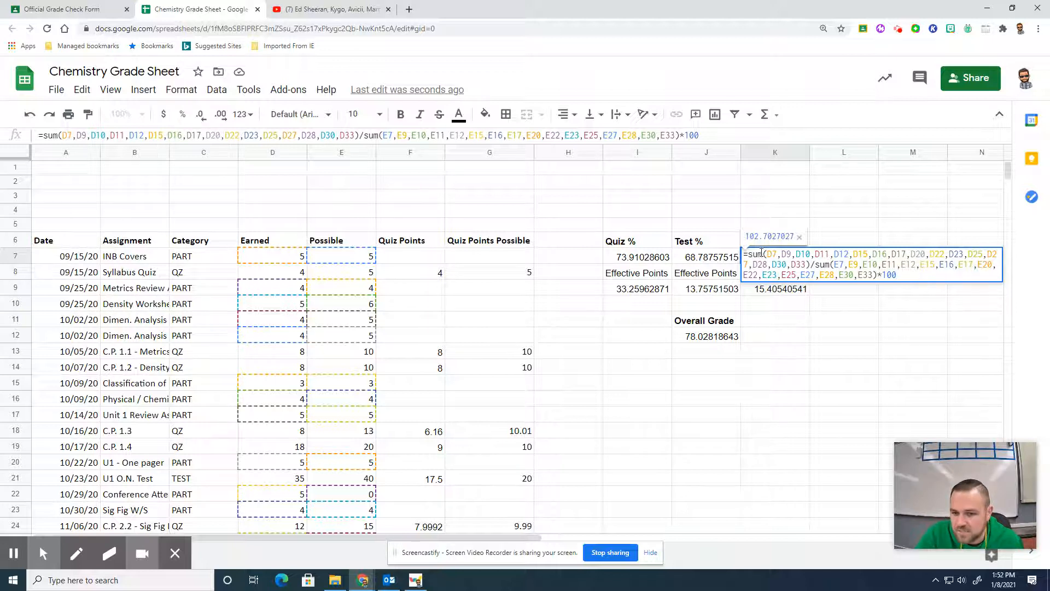
click(809, 266)
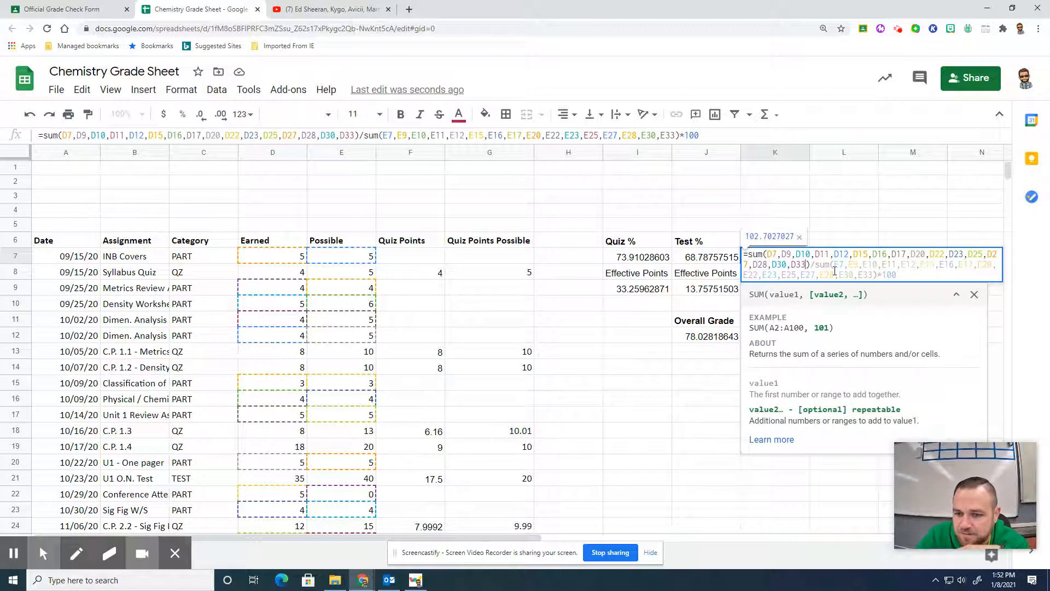
text(,)
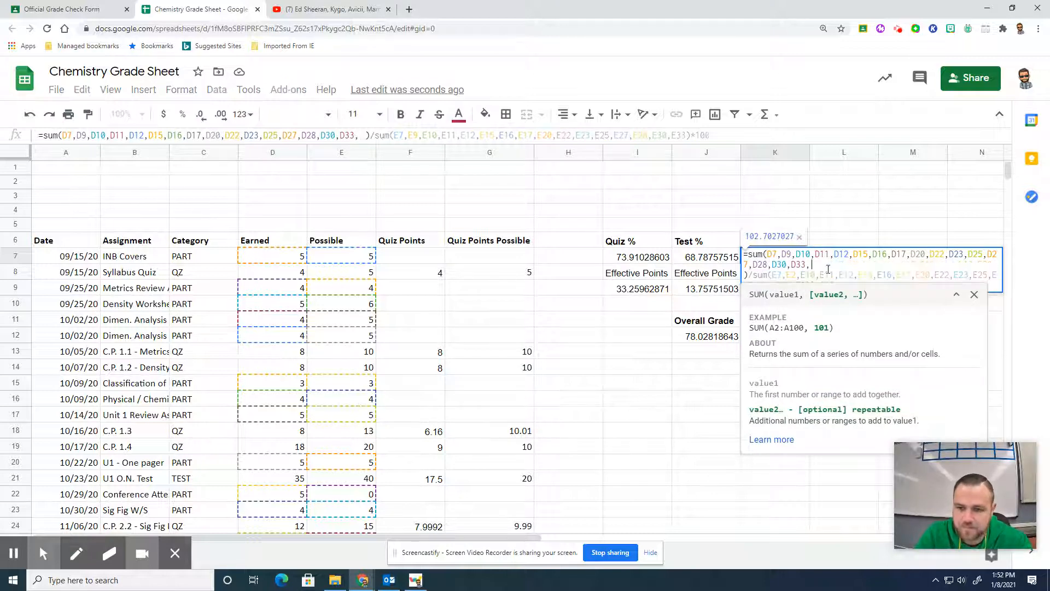
scroll(361, 373, down, 5)
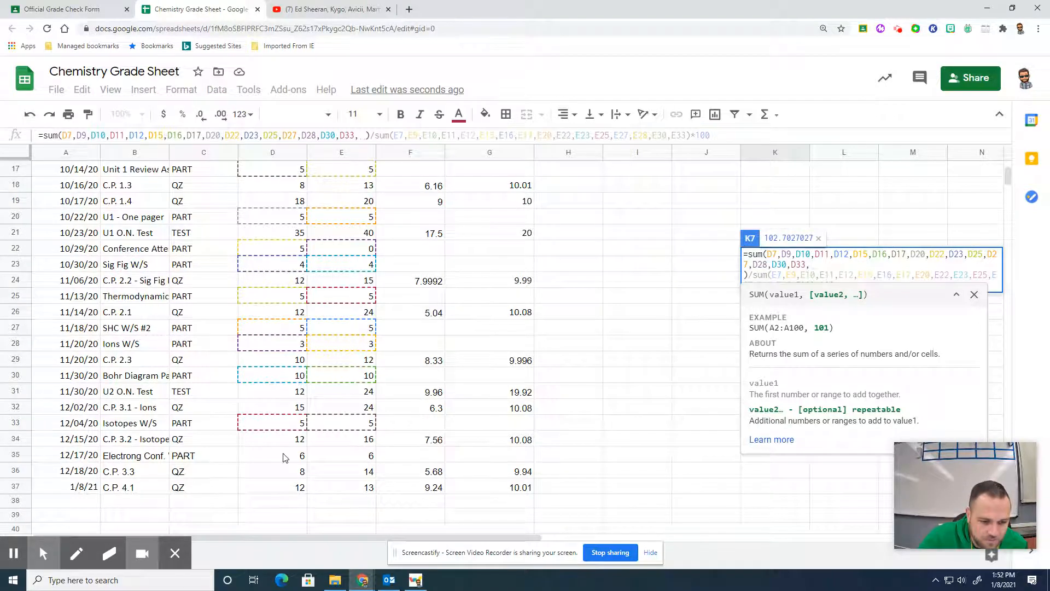
click(285, 458)
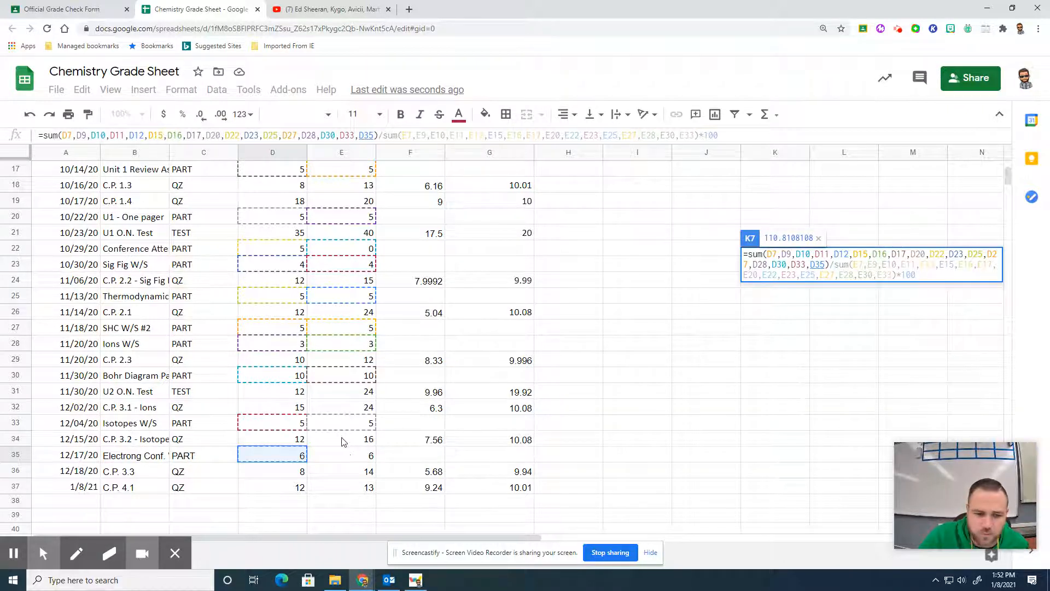
Add E35 to the possible-points sum in the K7 formula and commit the change.
click(892, 275)
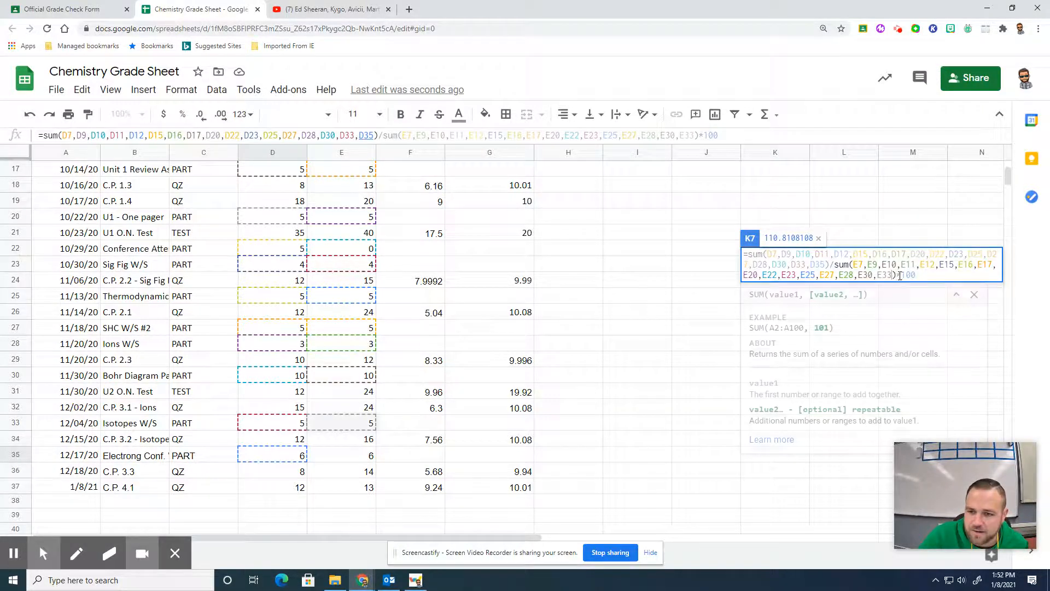
text(,)
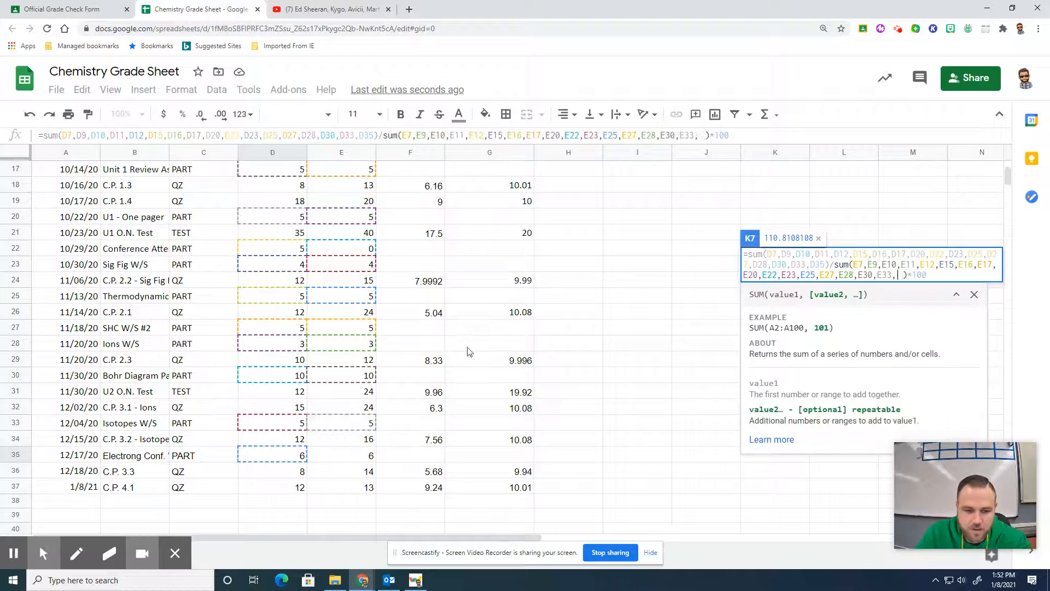
click(356, 456)
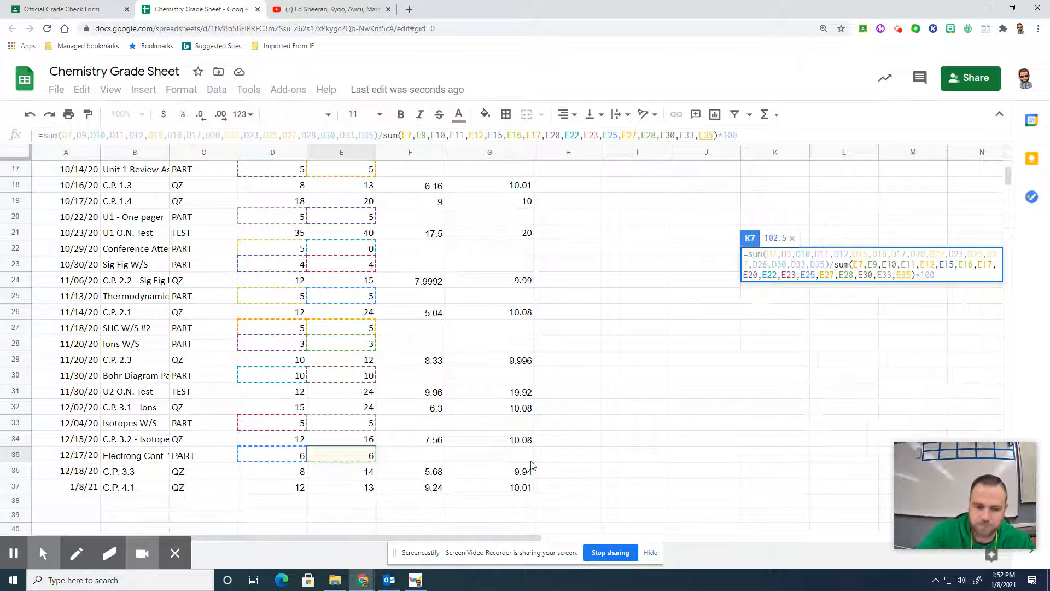
key(Return)
Check which earned and possible cells the Part % formula in K7 references across the PART rows, leaving the formula as it is.
scroll(700, 368, up, 3)
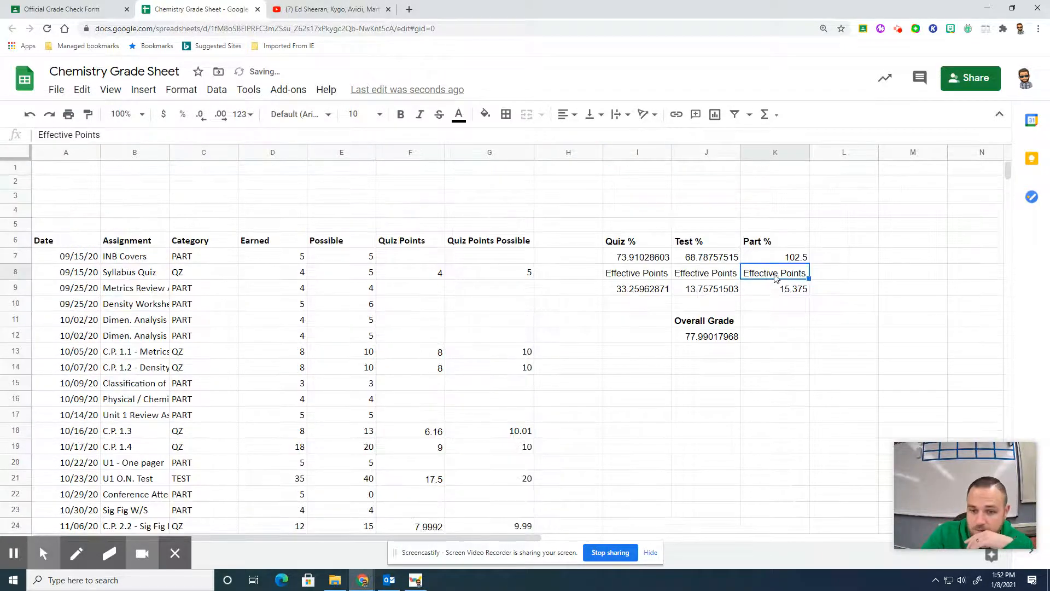
click(785, 264)
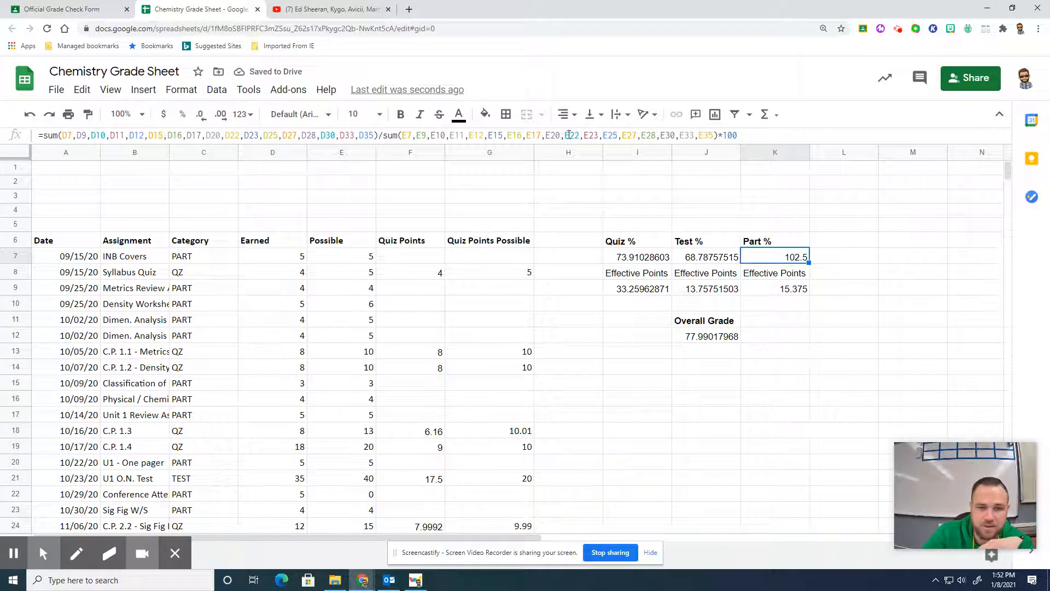
scroll(626, 352, down, 4)
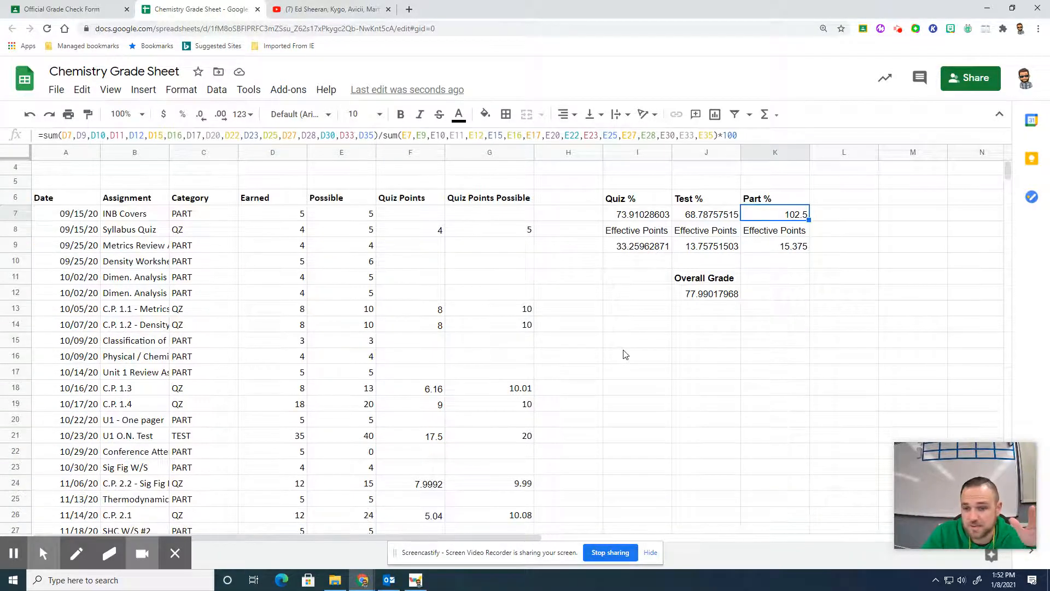
scroll(627, 350, up, 4)
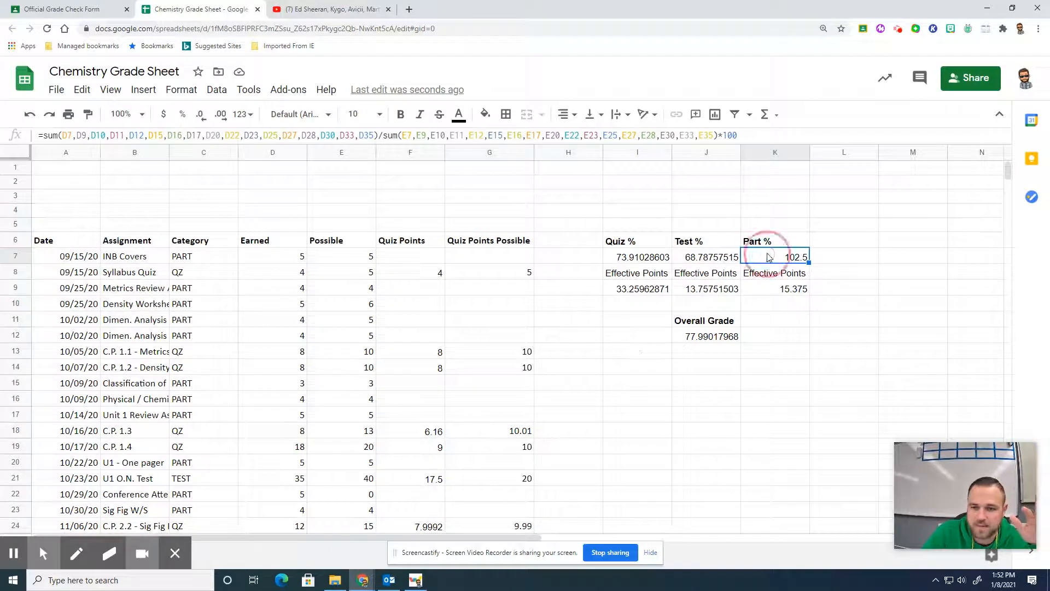
double_click(758, 257)
scroll(309, 339, down, 5)
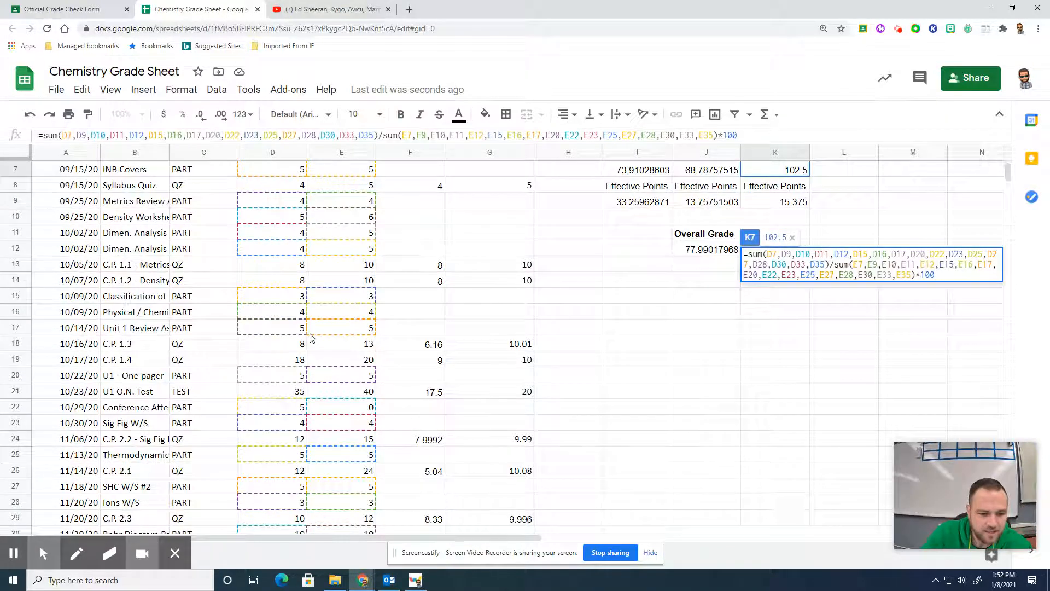
scroll(334, 432, down, 2)
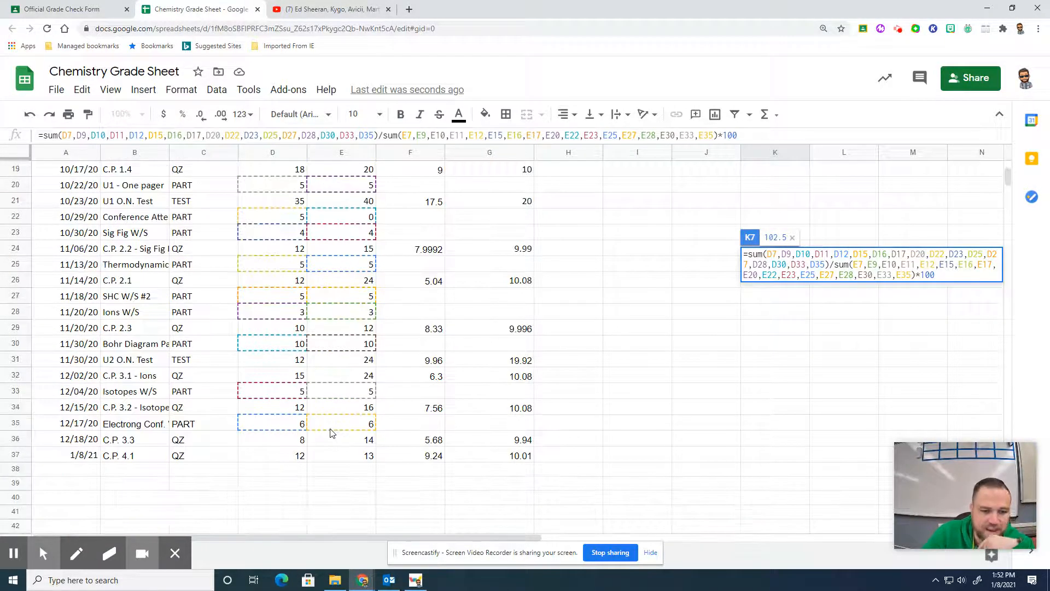
scroll(399, 429, up, 5)
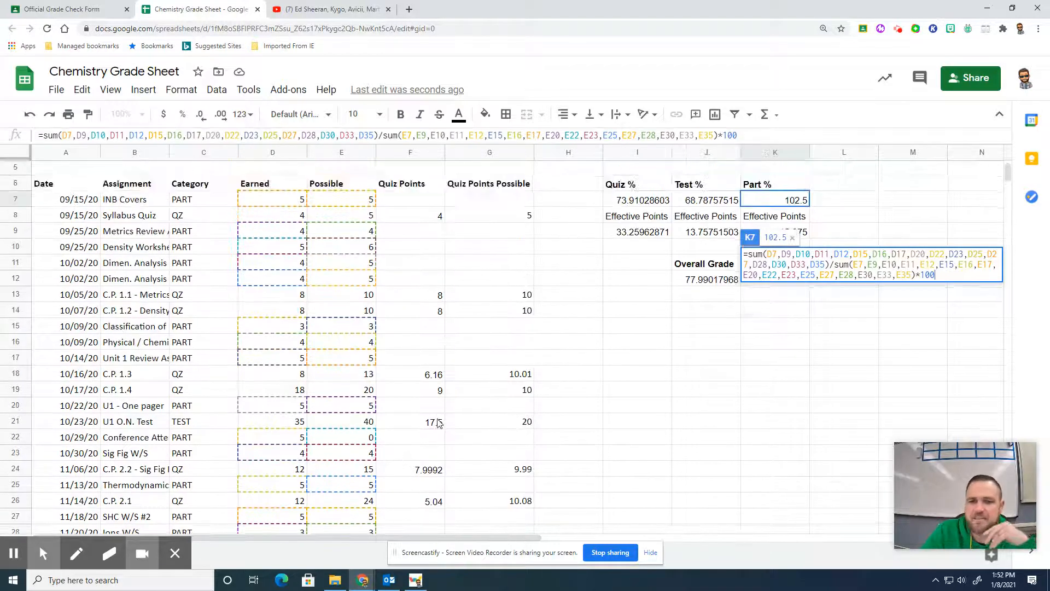
key(Escape)
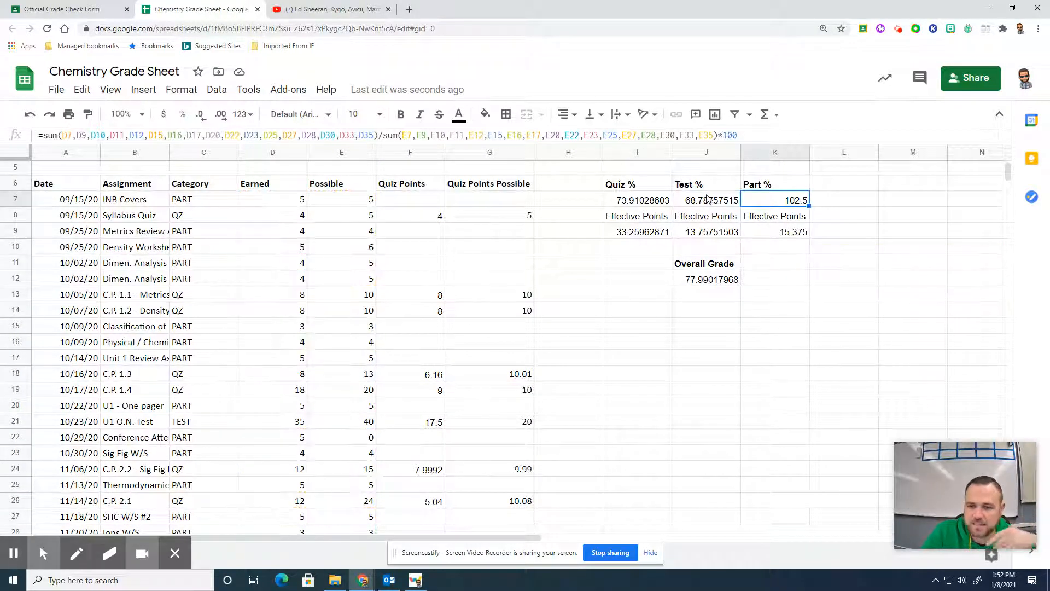
Add the quiz points cells F36 and F37 to the first sum of the Quiz % formula in I7.
double_click(664, 203)
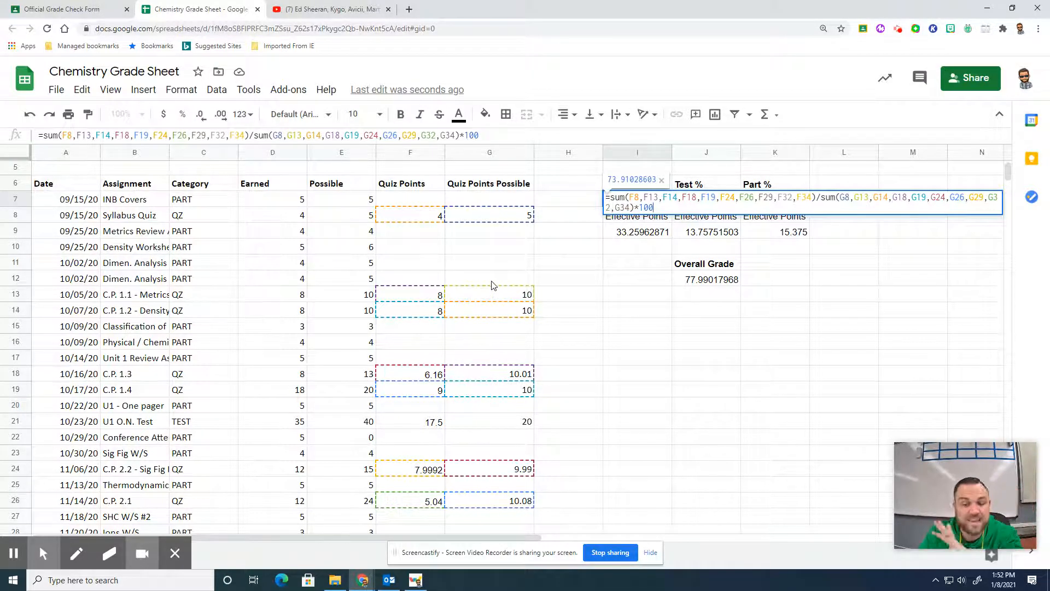
click(812, 197)
text(,)
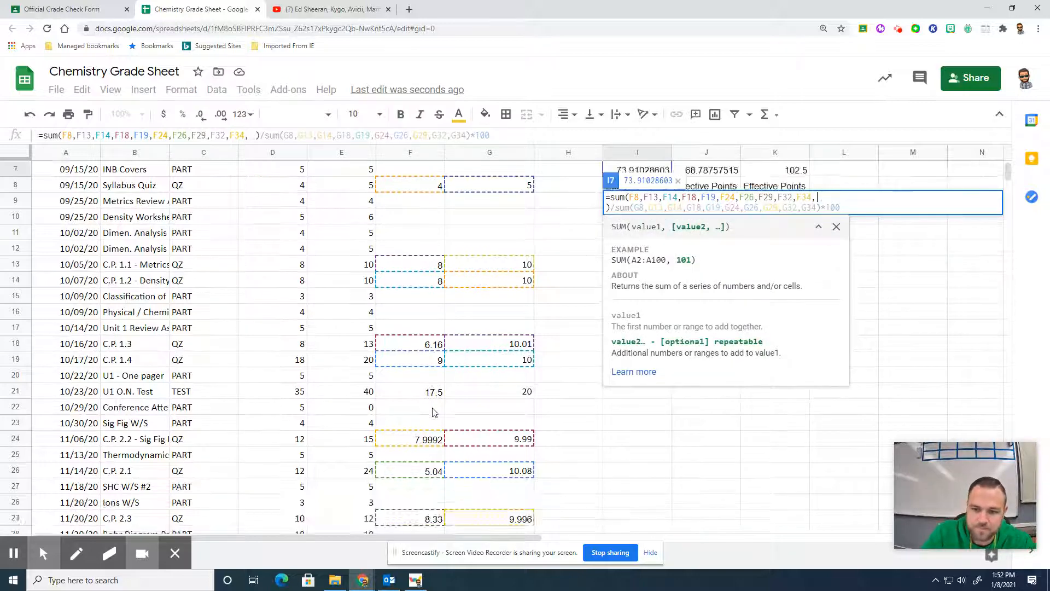
scroll(435, 411, down, 5)
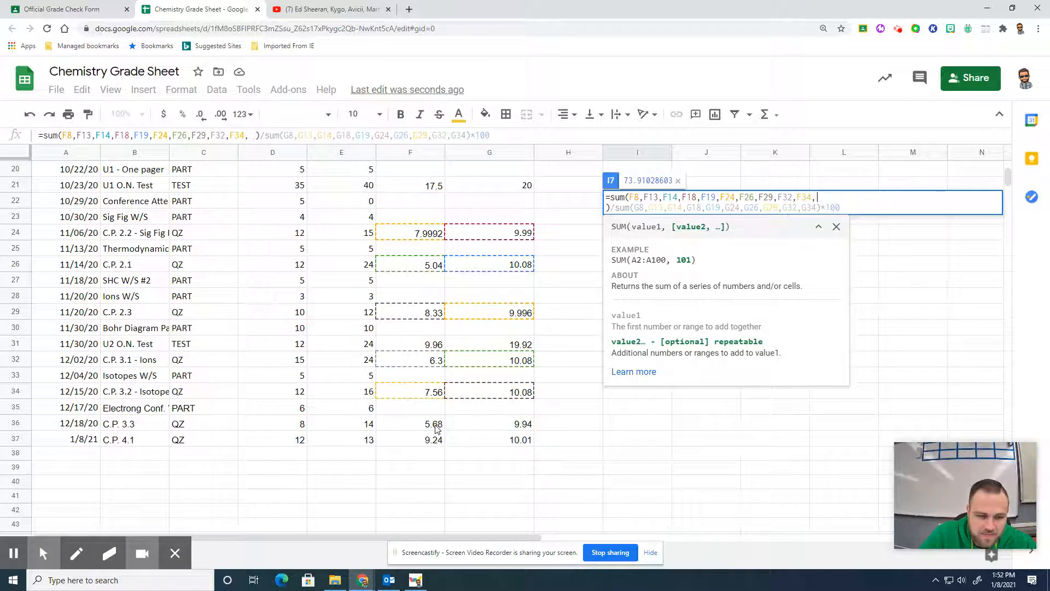
click(436, 428)
click(435, 438)
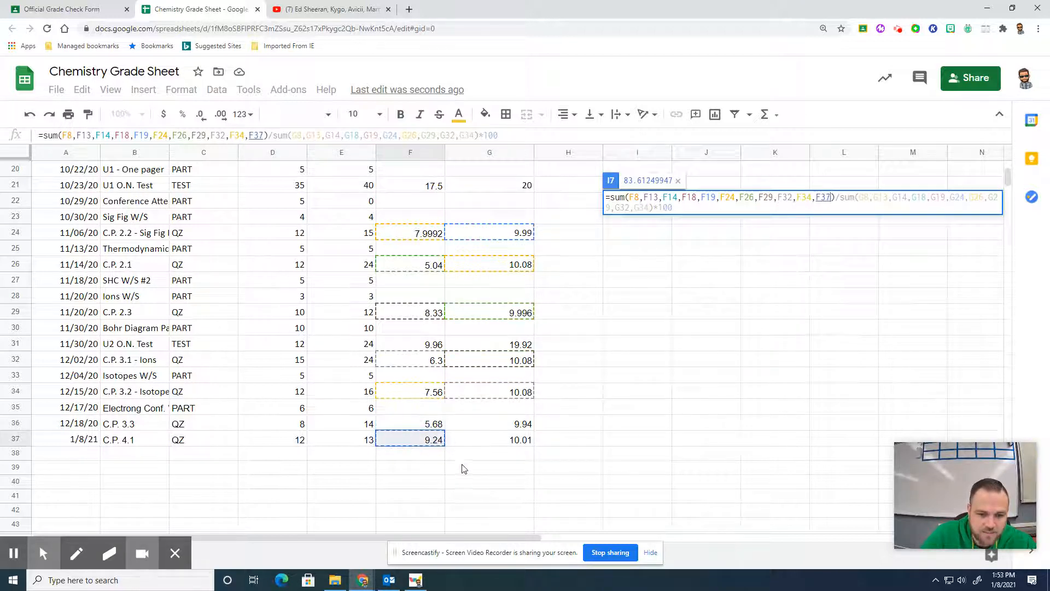
click(435, 428)
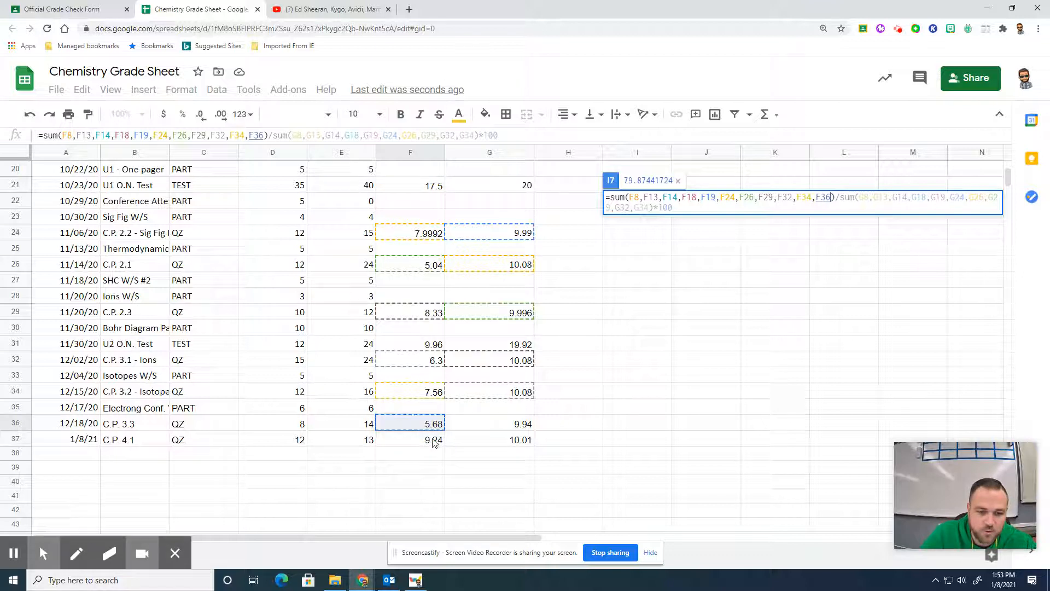
text(,)
click(432, 439)
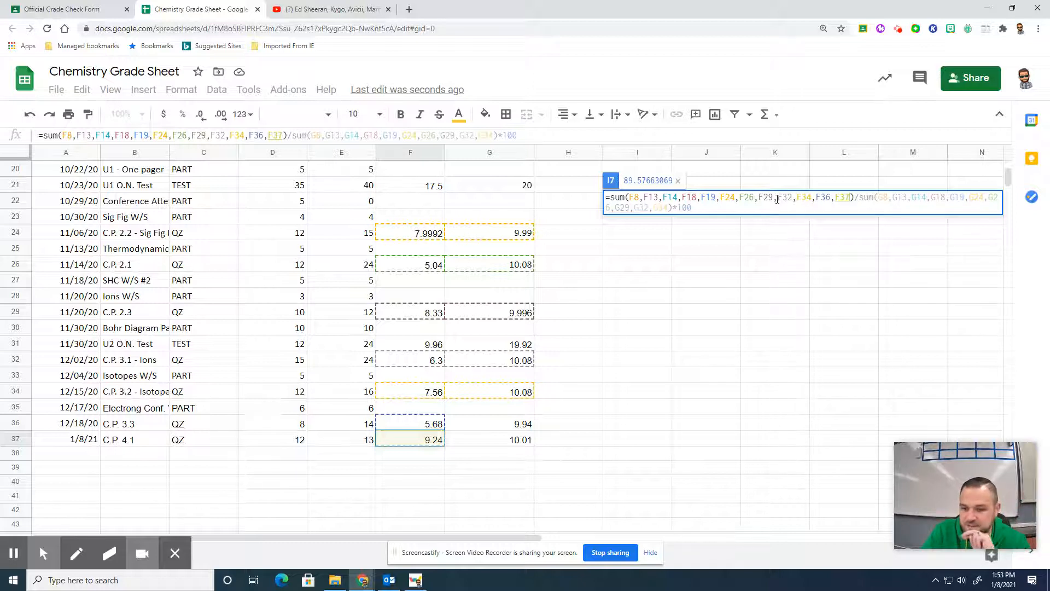
Add G36 and G37 to the possible quiz points sum in the I7 formula and commit the change.
click(668, 208)
text(,)
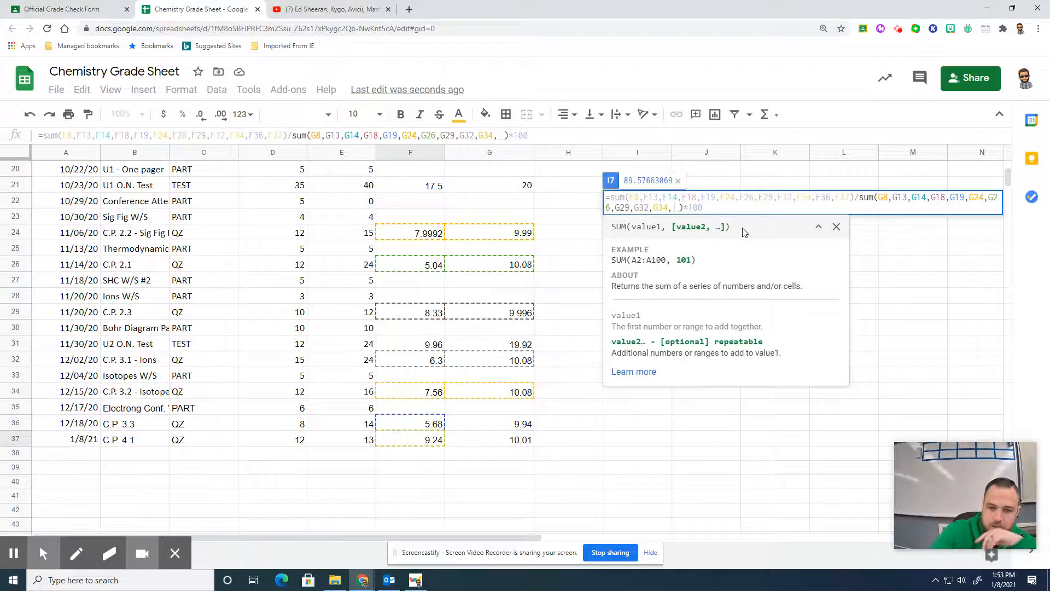
click(524, 427)
text(,)
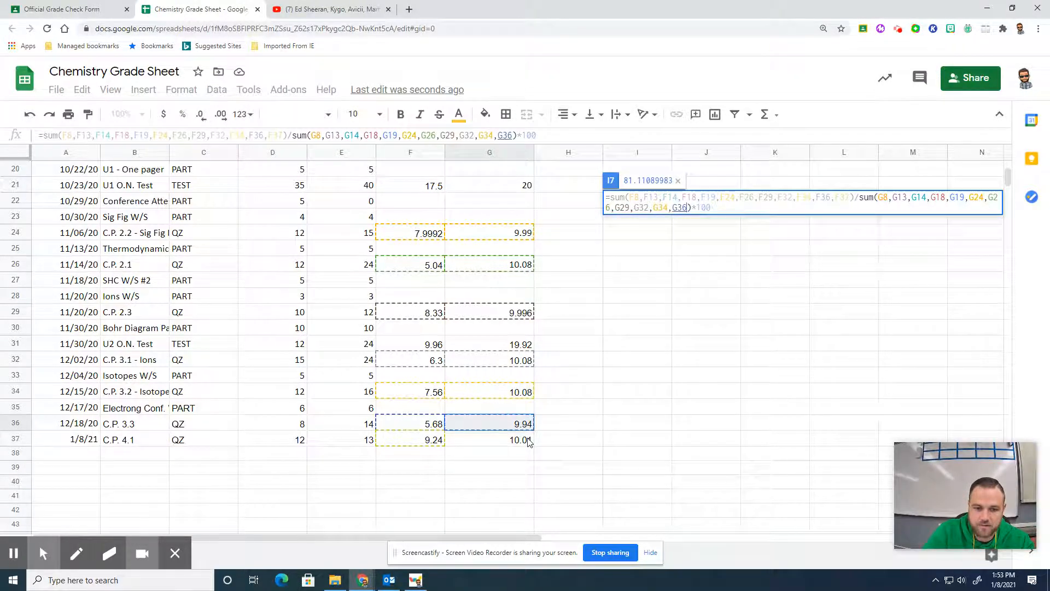
click(525, 441)
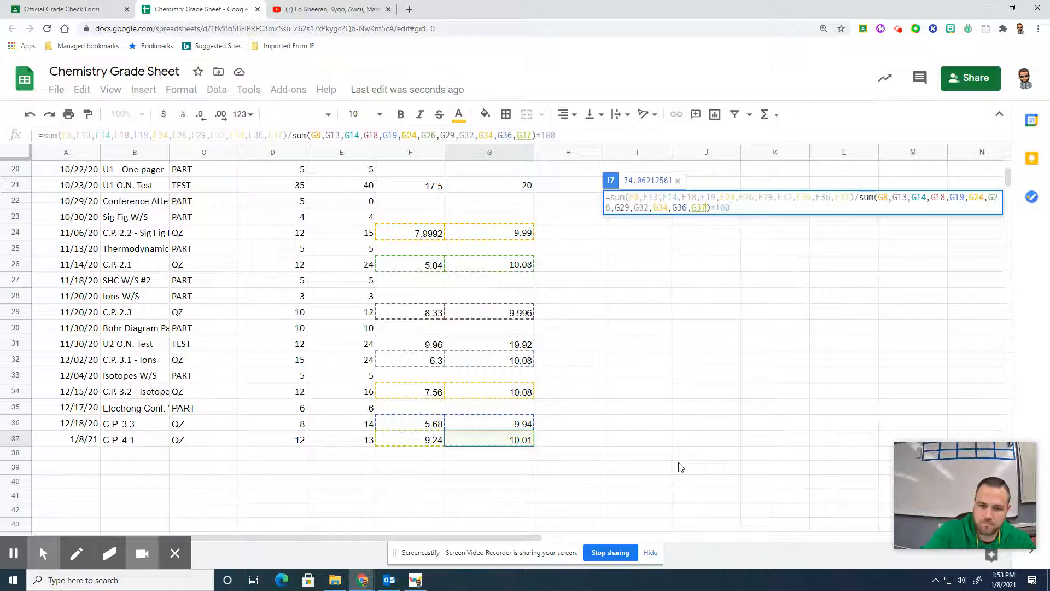
key(Return)
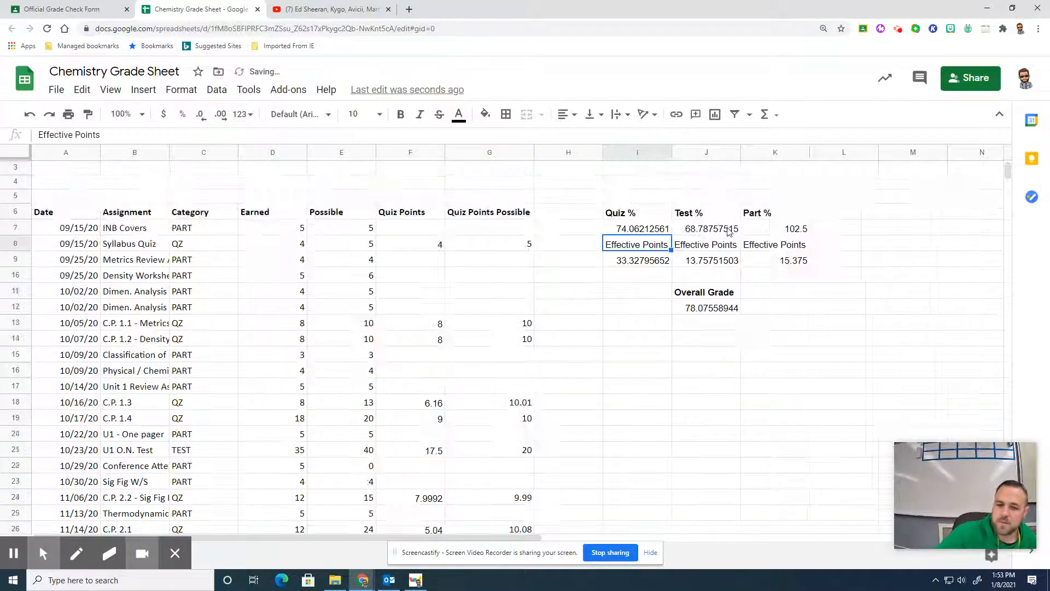
Inspect the Overall Grade formula in J12 and the quiz rows referenced by the Quiz % formula in I7.
click(716, 311)
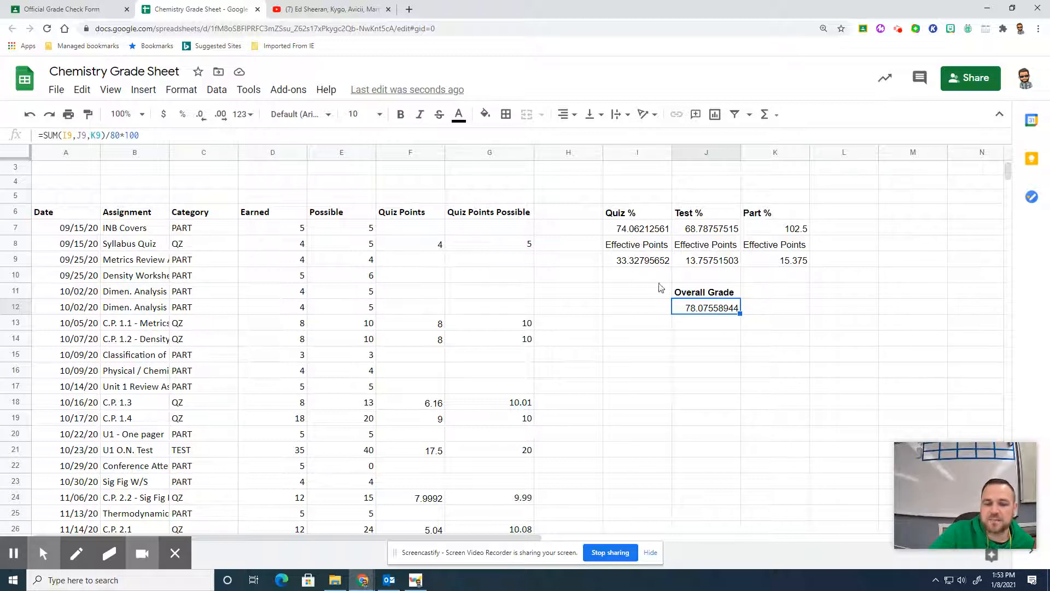
double_click(653, 227)
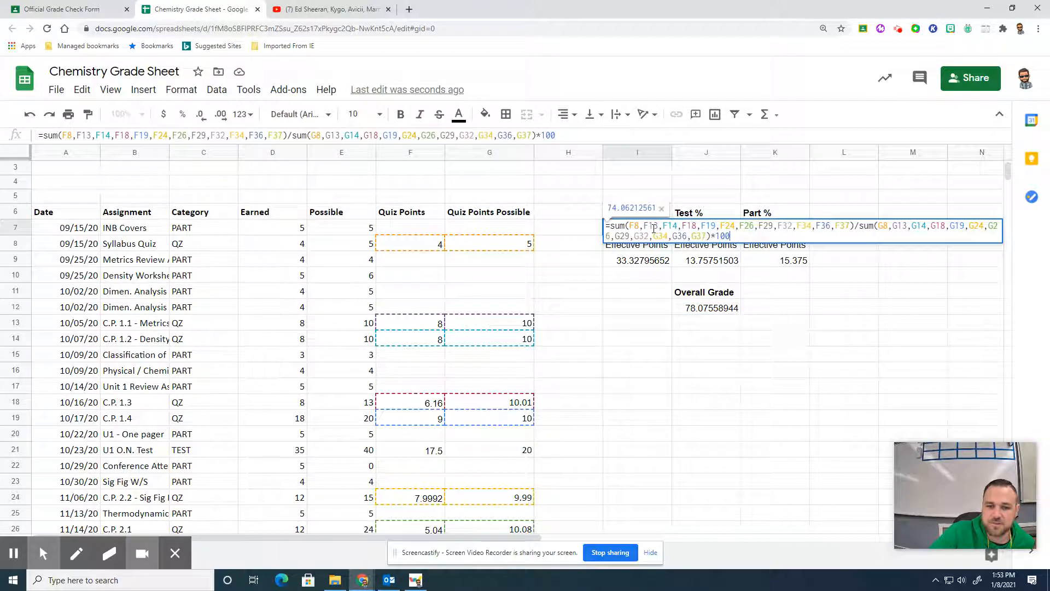
scroll(539, 378, down, 7)
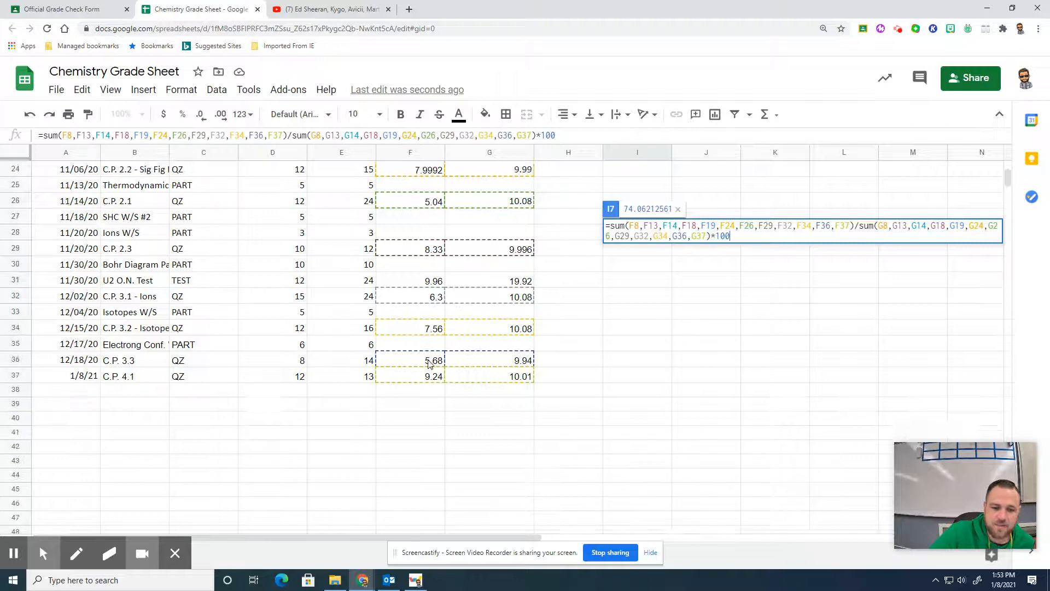